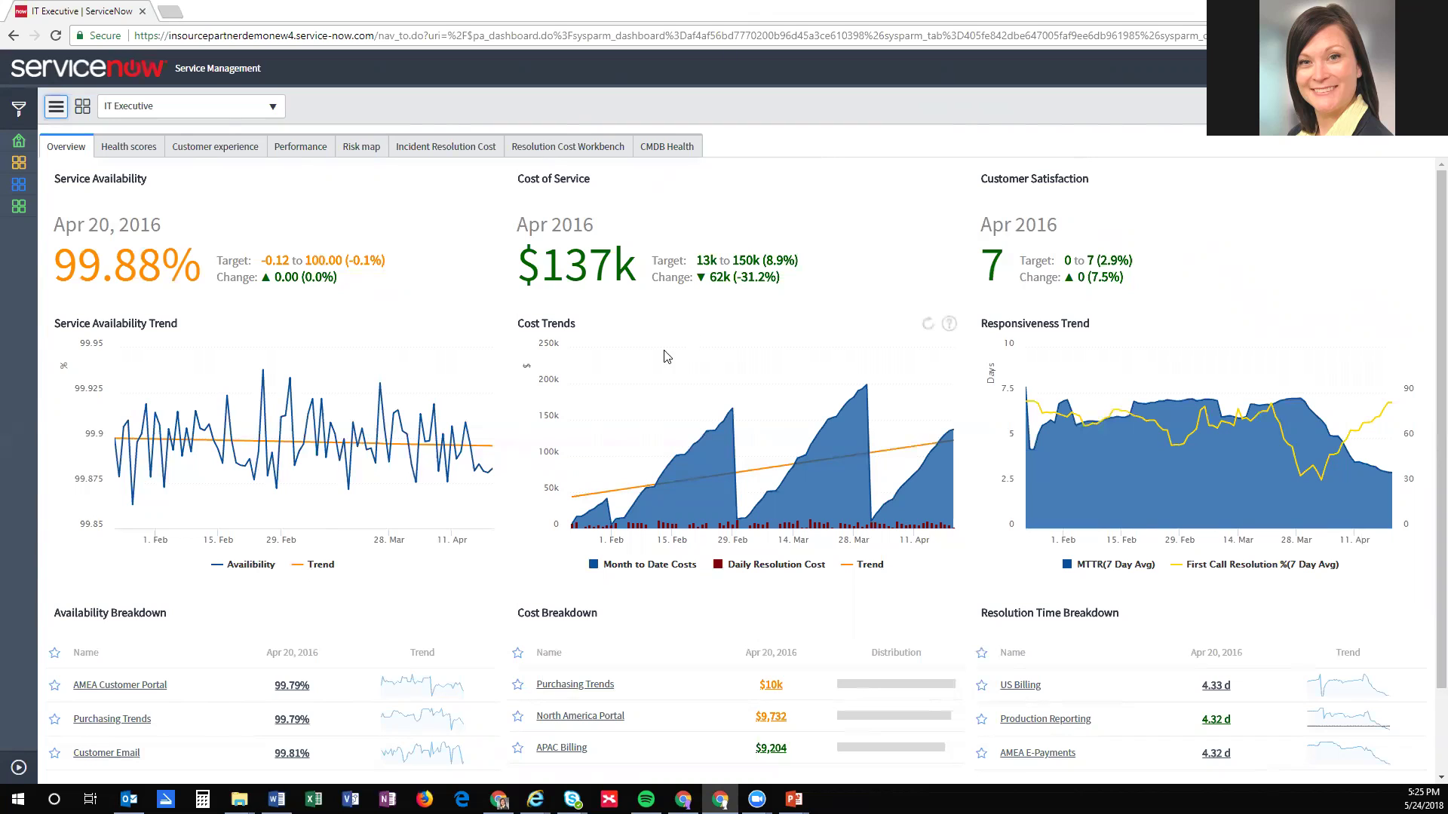
Step: Review the IT Executive overview, then open the Software Asset Analytics and Software Asset Management dashboards
mouse_move(605, 505)
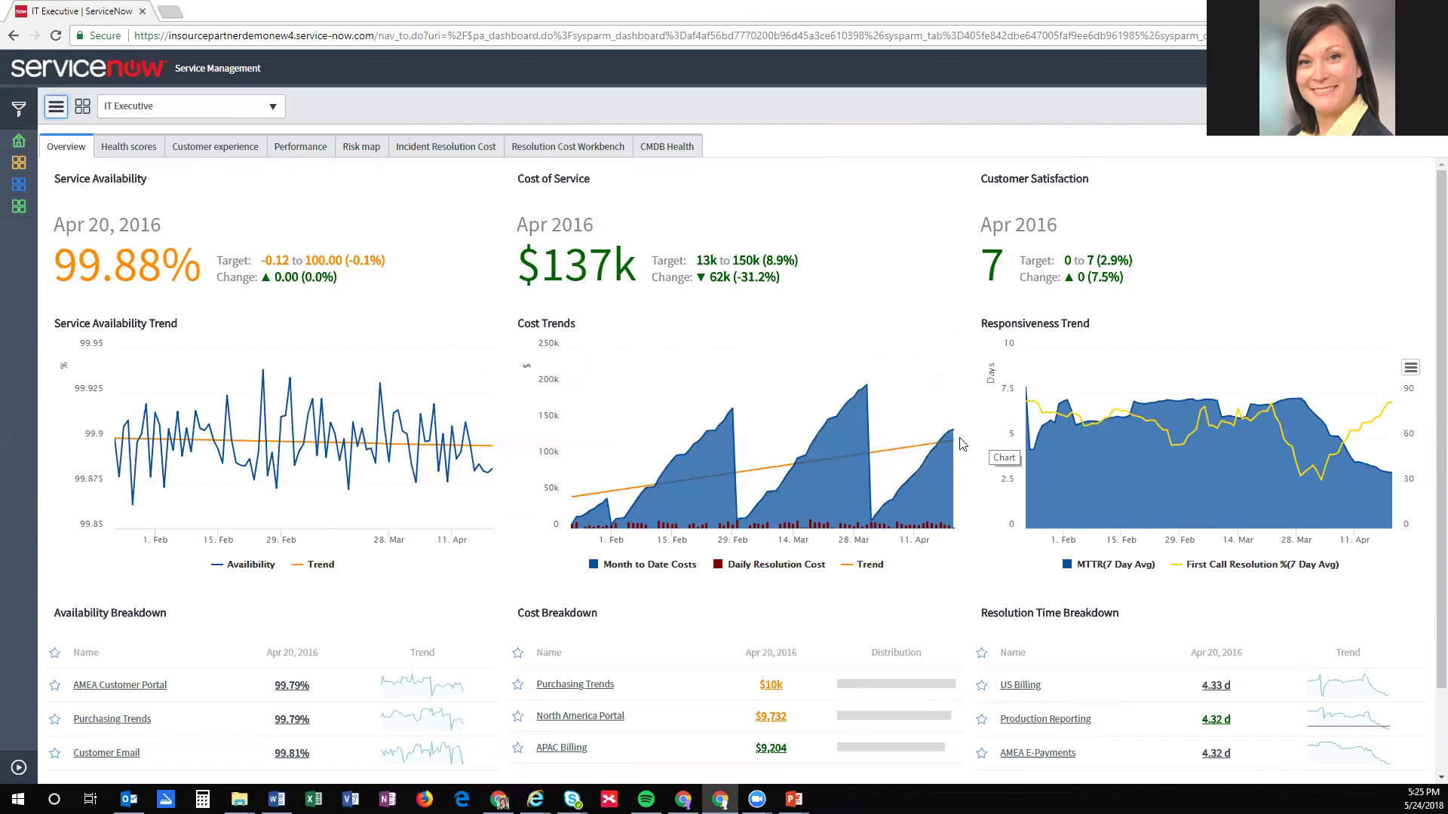
left_click(19, 190)
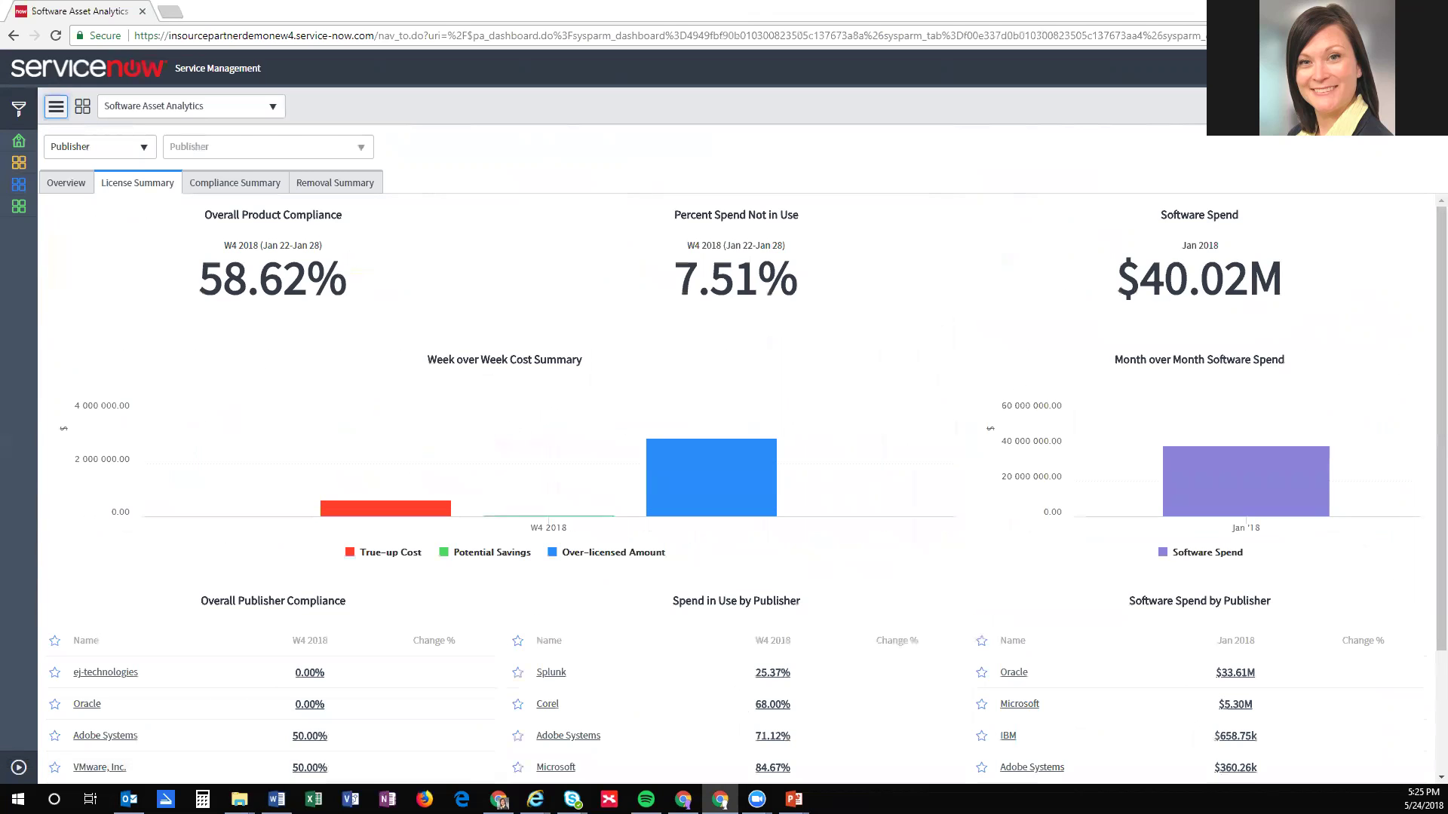
key("alt+Tab")
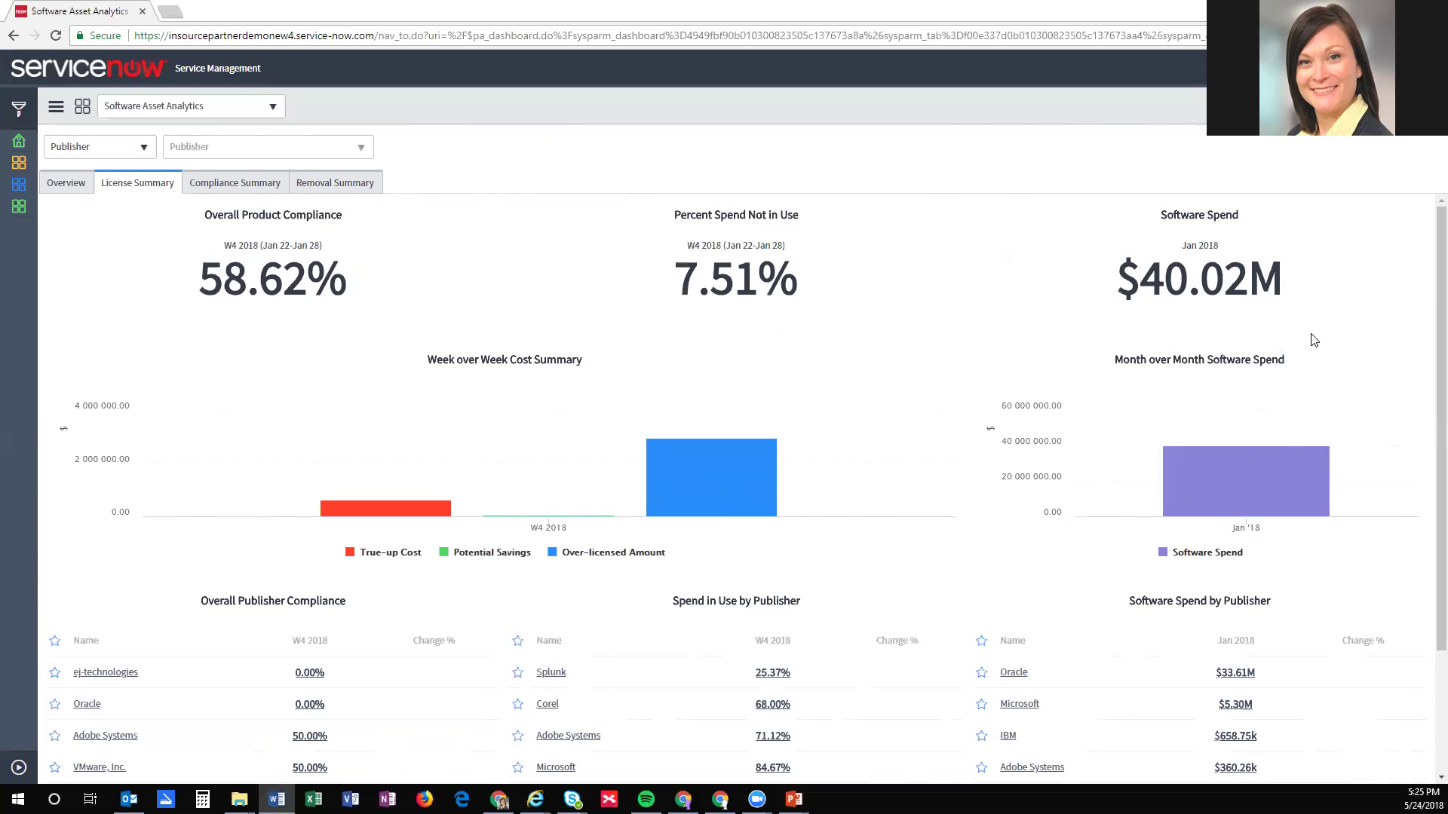
left_click(18, 211)
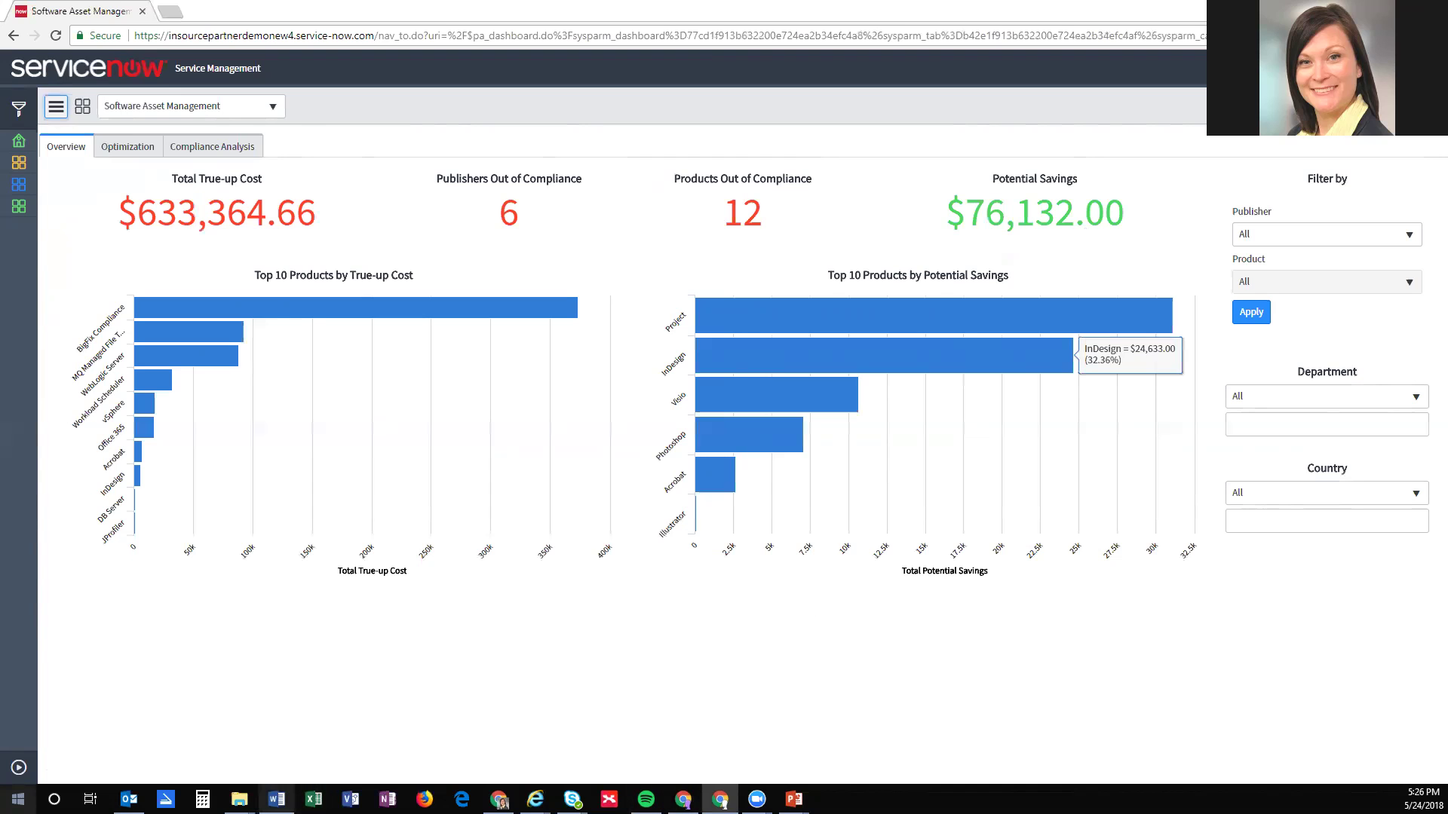
Step: Switch to the Asset Contract Overview dashboard and open the approval in Requested state from My Approvals
key("alt+Tab")
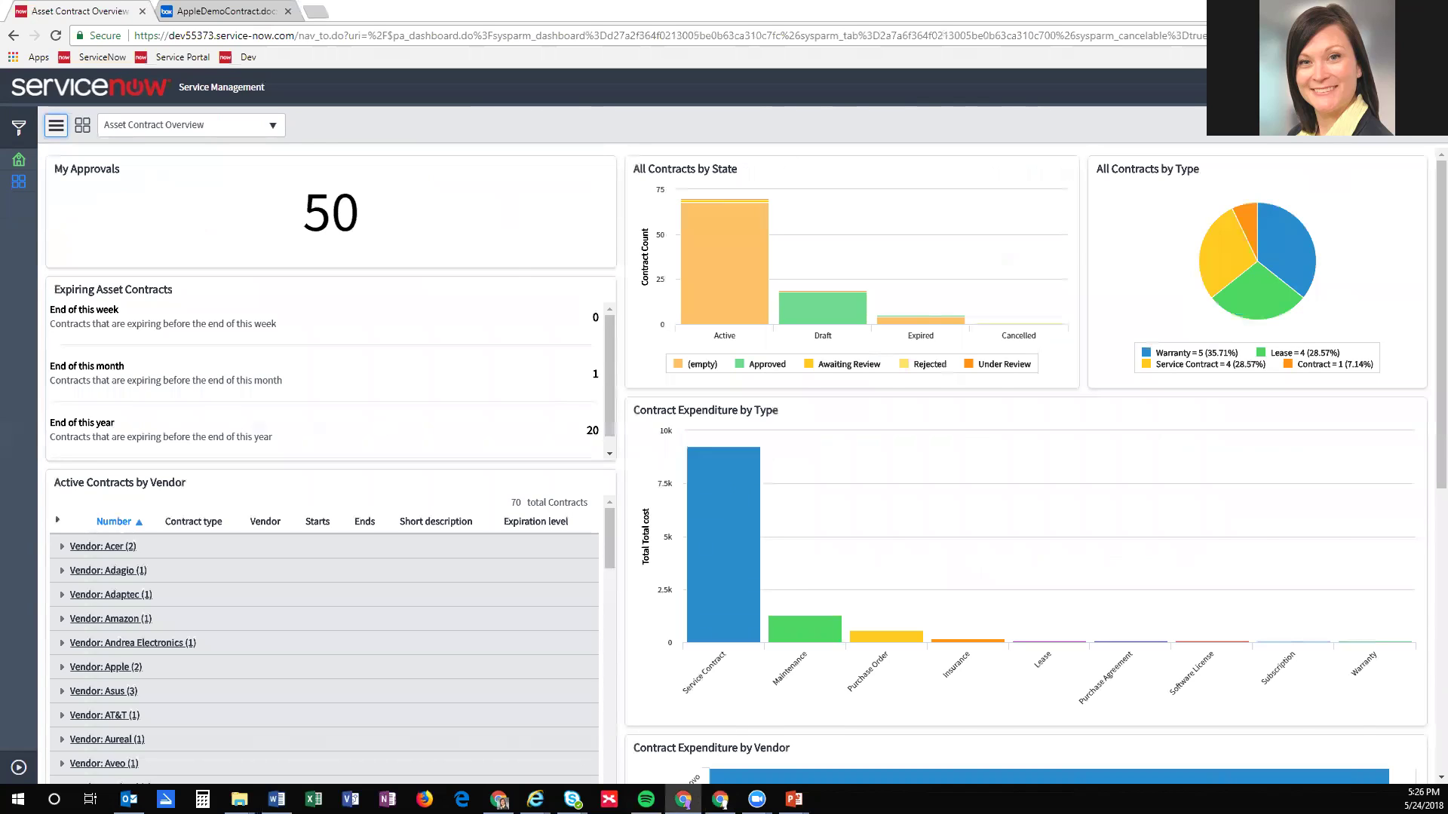
key("alt+Tab")
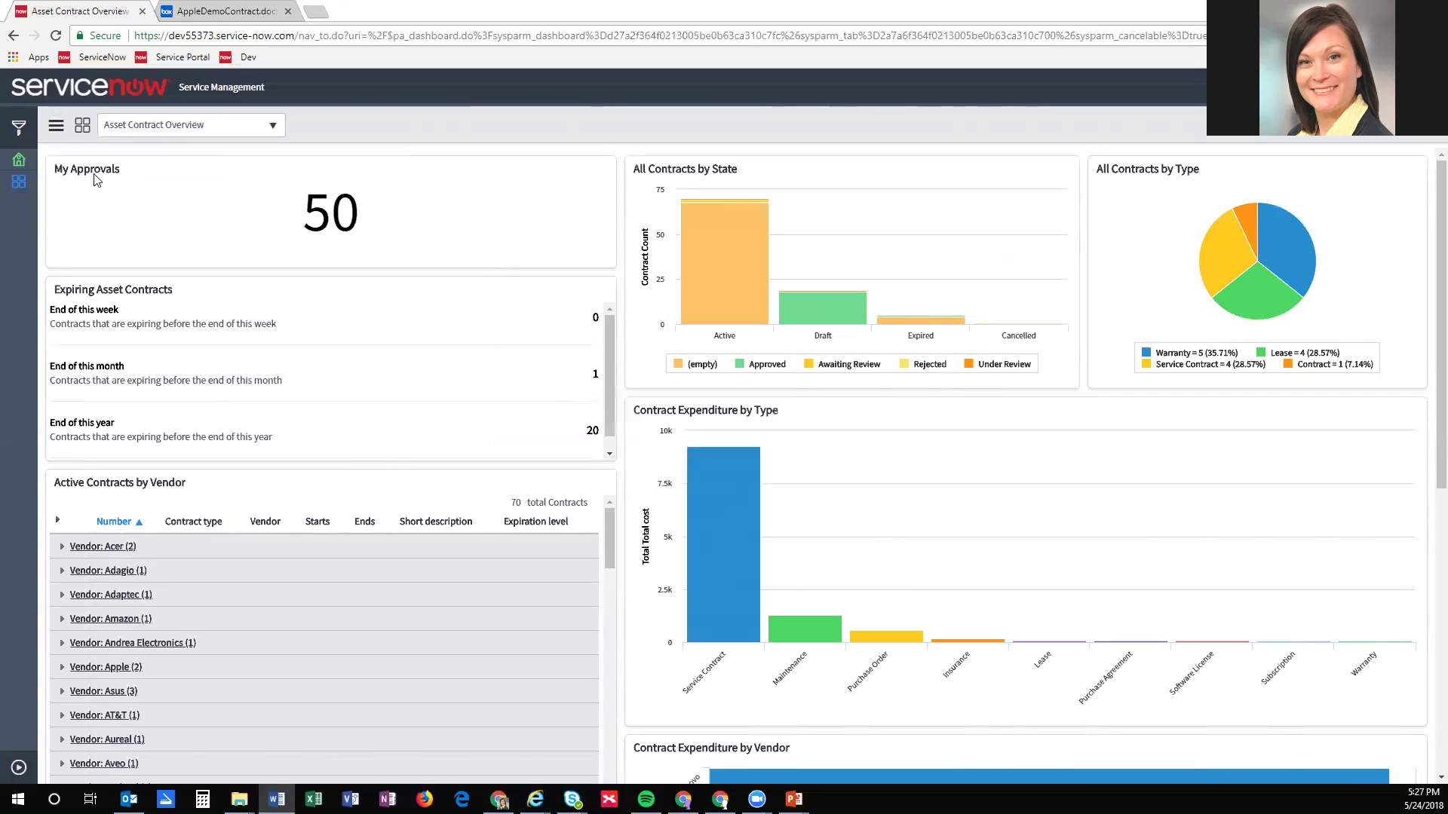
left_click(334, 221)
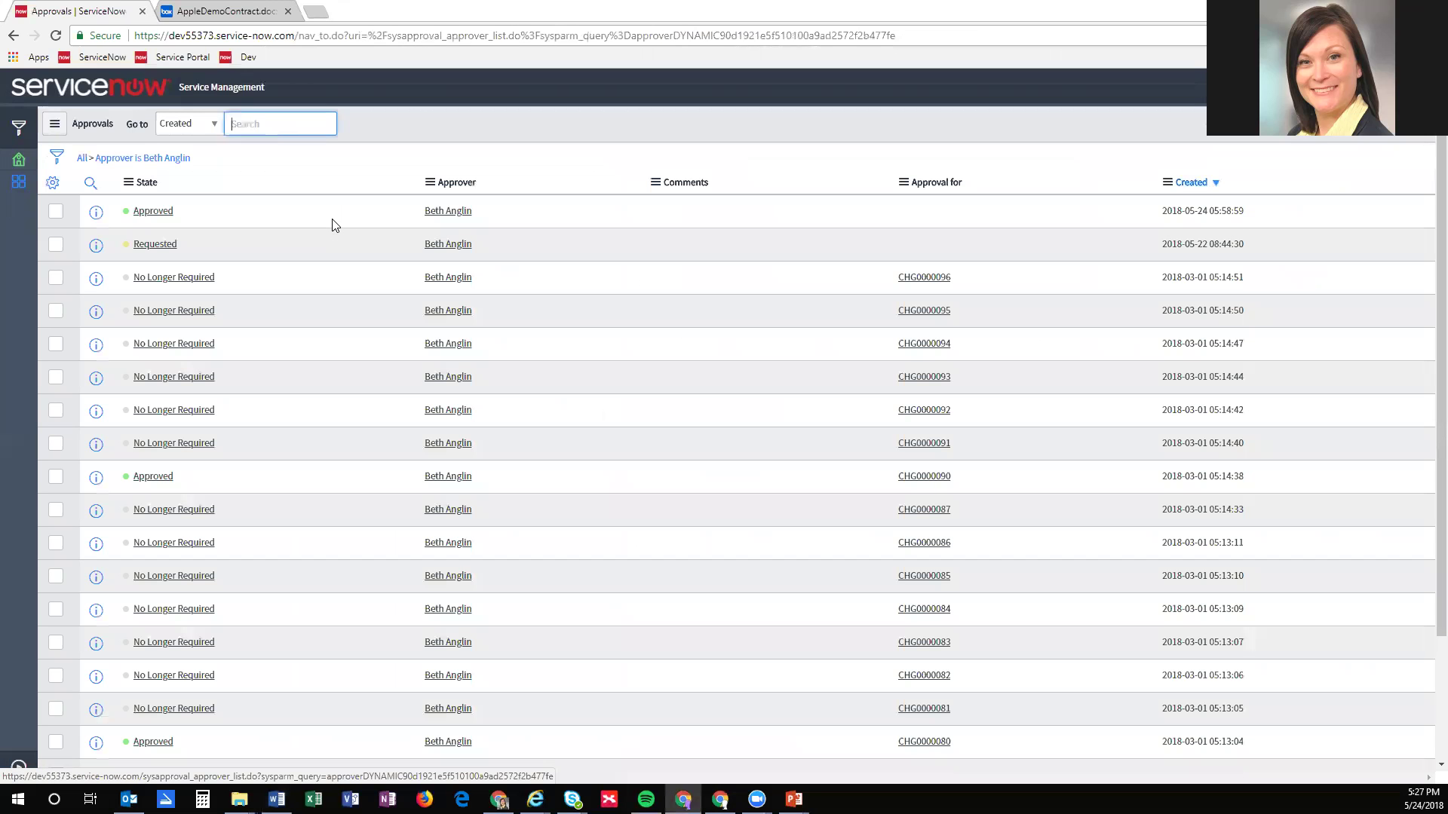
left_click(156, 246)
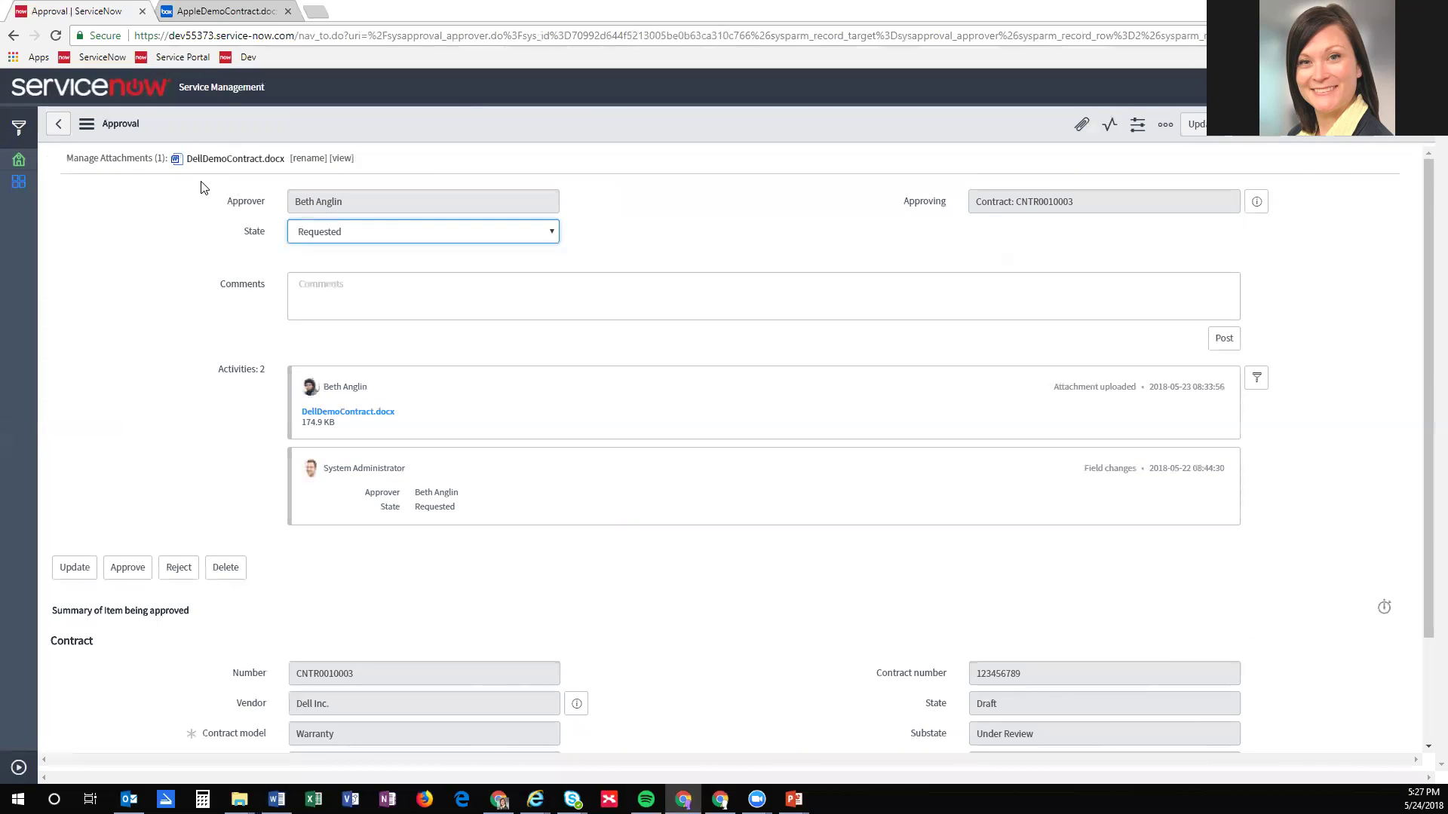
Step: View the attached DellDemoContract.docx in Word, close it, and check the contract summary on the approval record
left_click(239, 161)
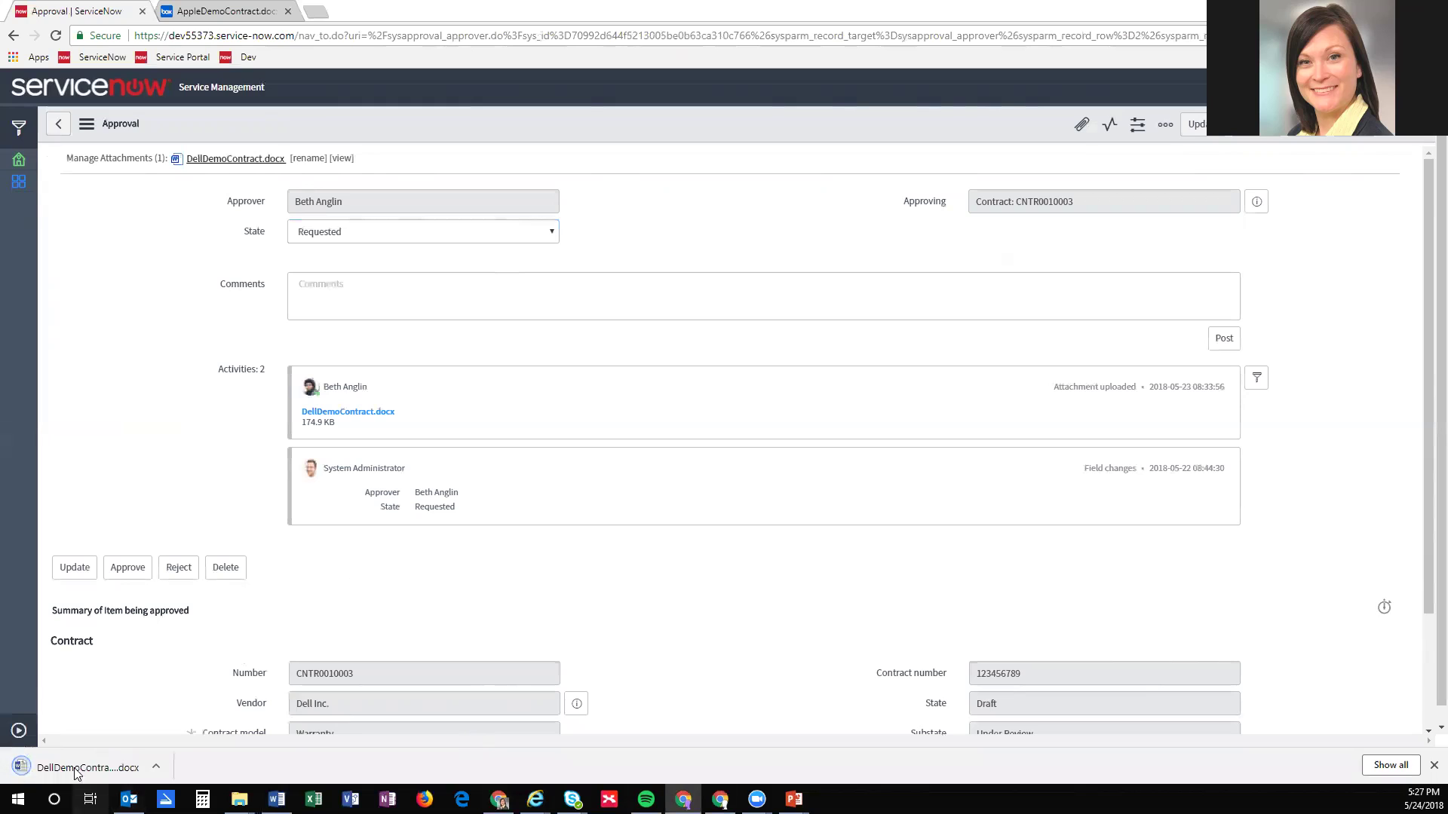
left_click(46, 777)
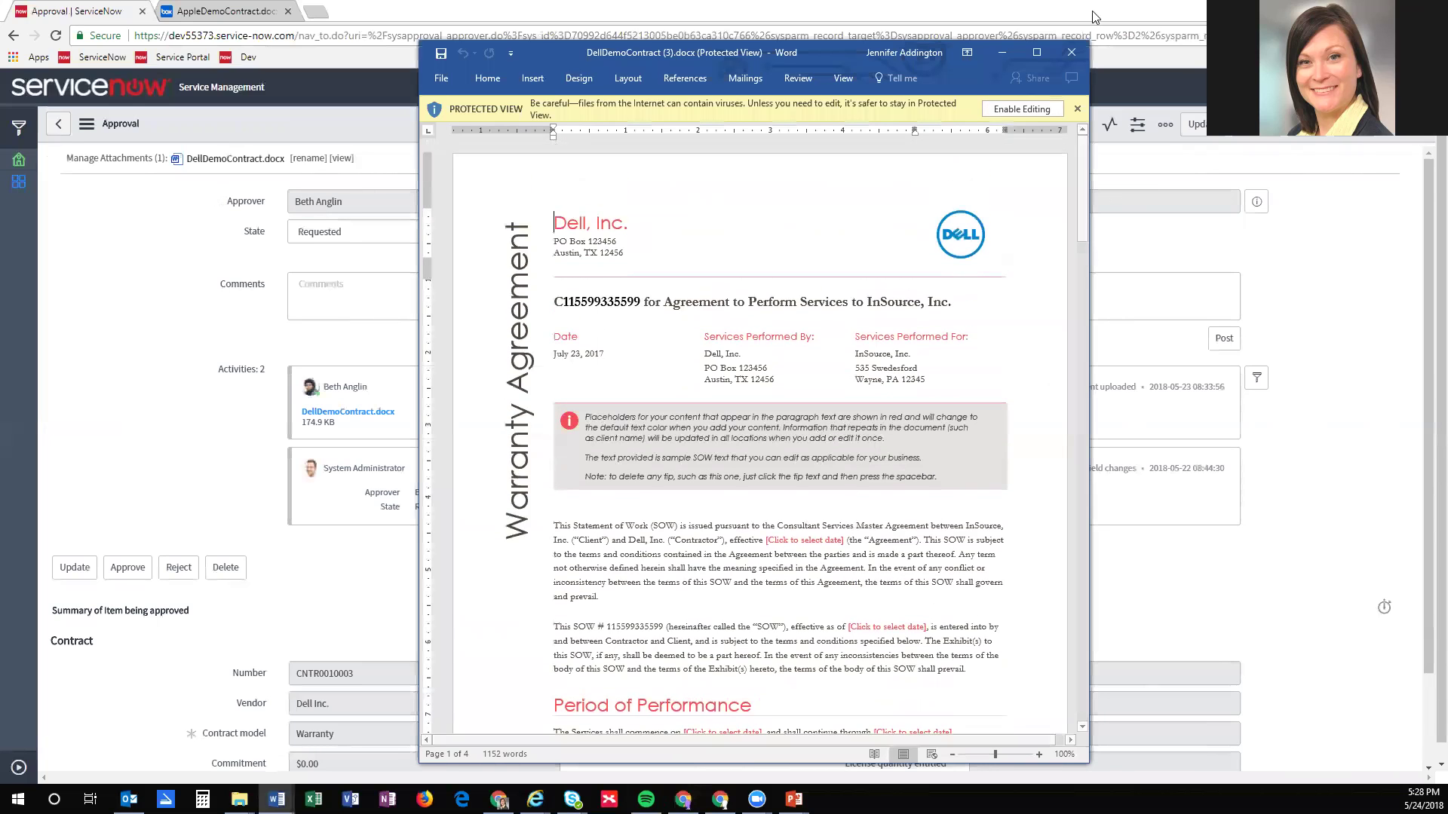
left_click(1071, 54)
scroll(370, 448, "down", 3)
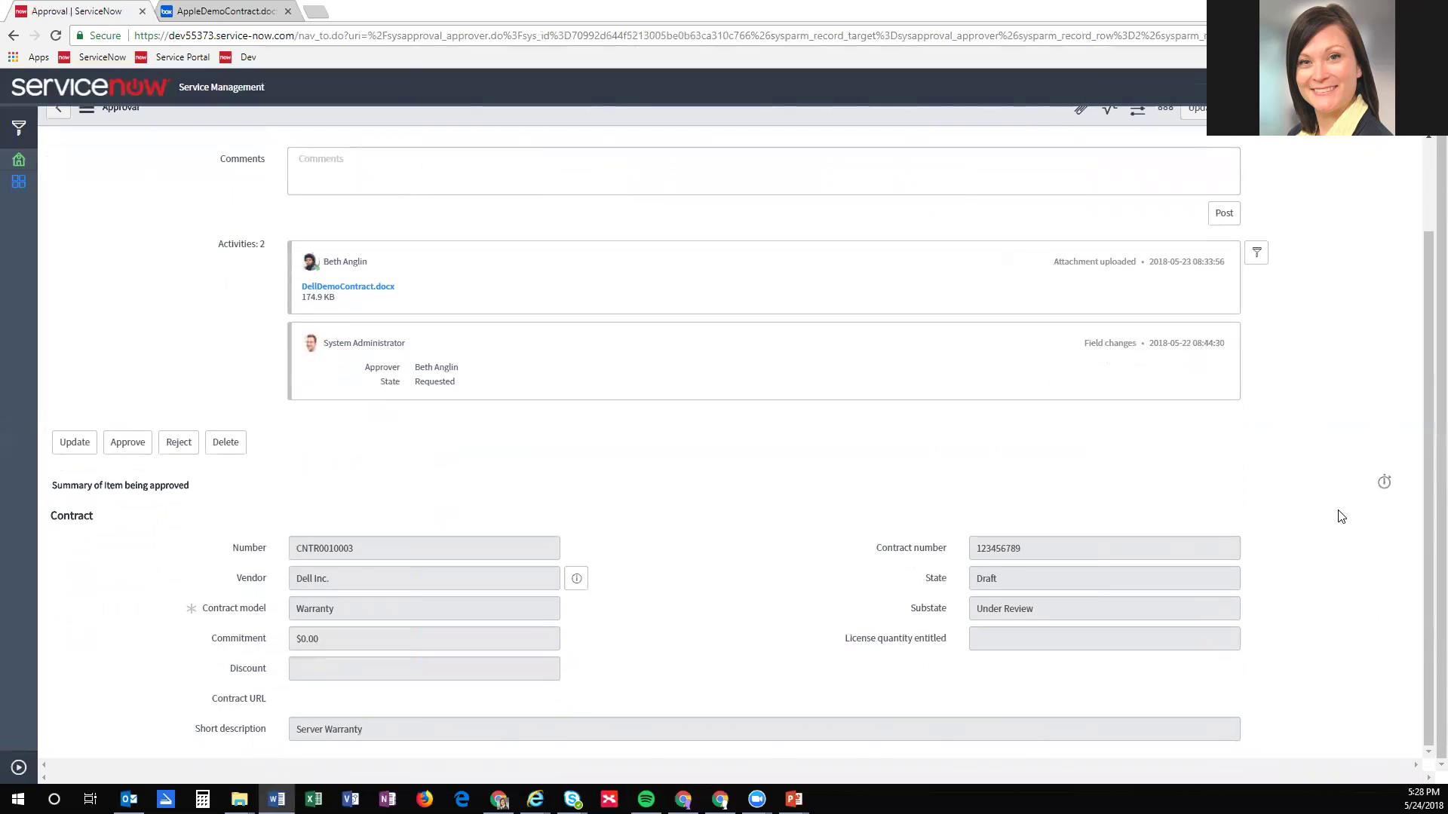
scroll(1297, 545, "up", 3)
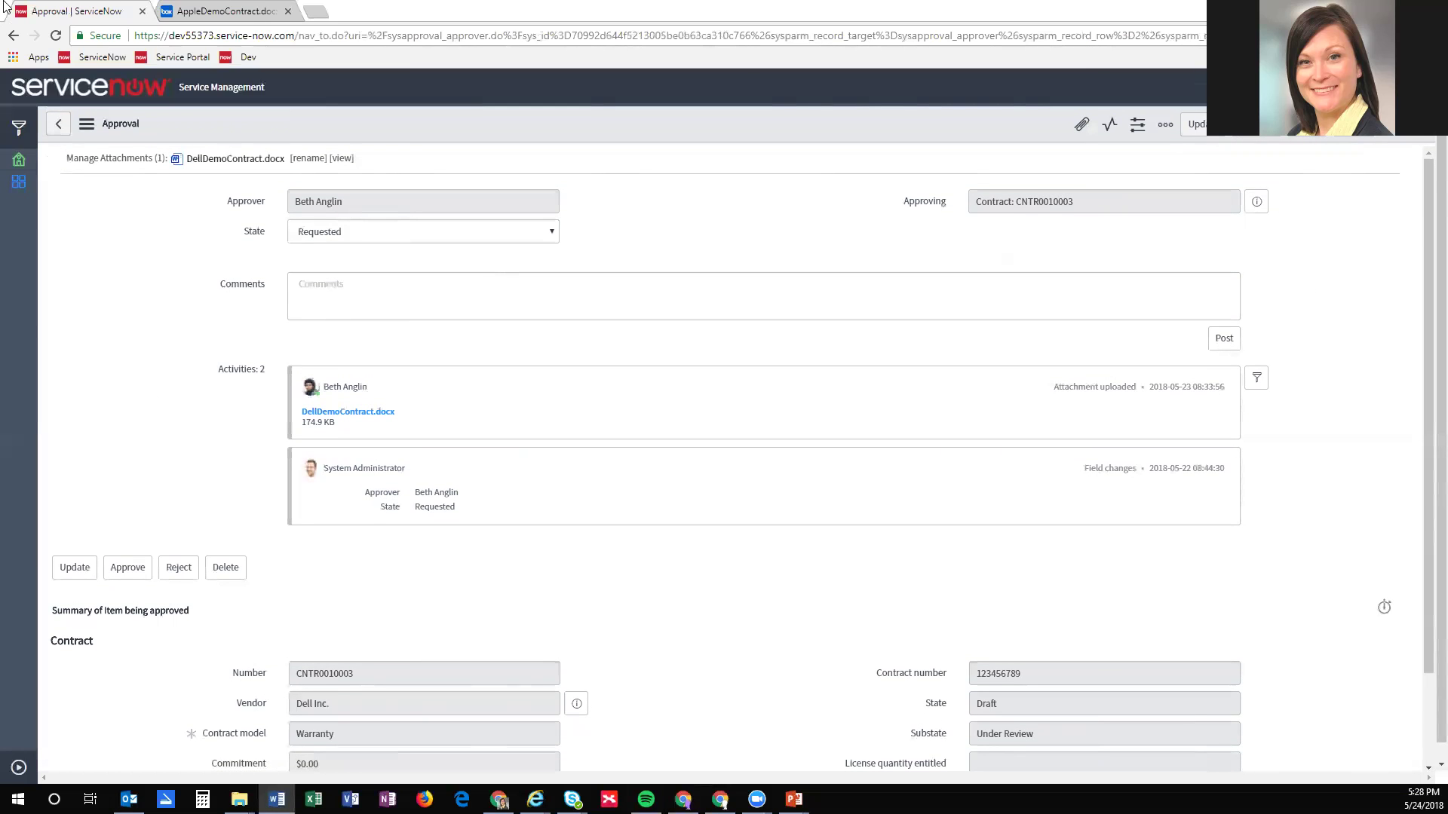
Step: Return to the Asset Contract Overview dashboard and examine its contract charts by state and type and the expenditure by type and vendor
left_click(13, 35)
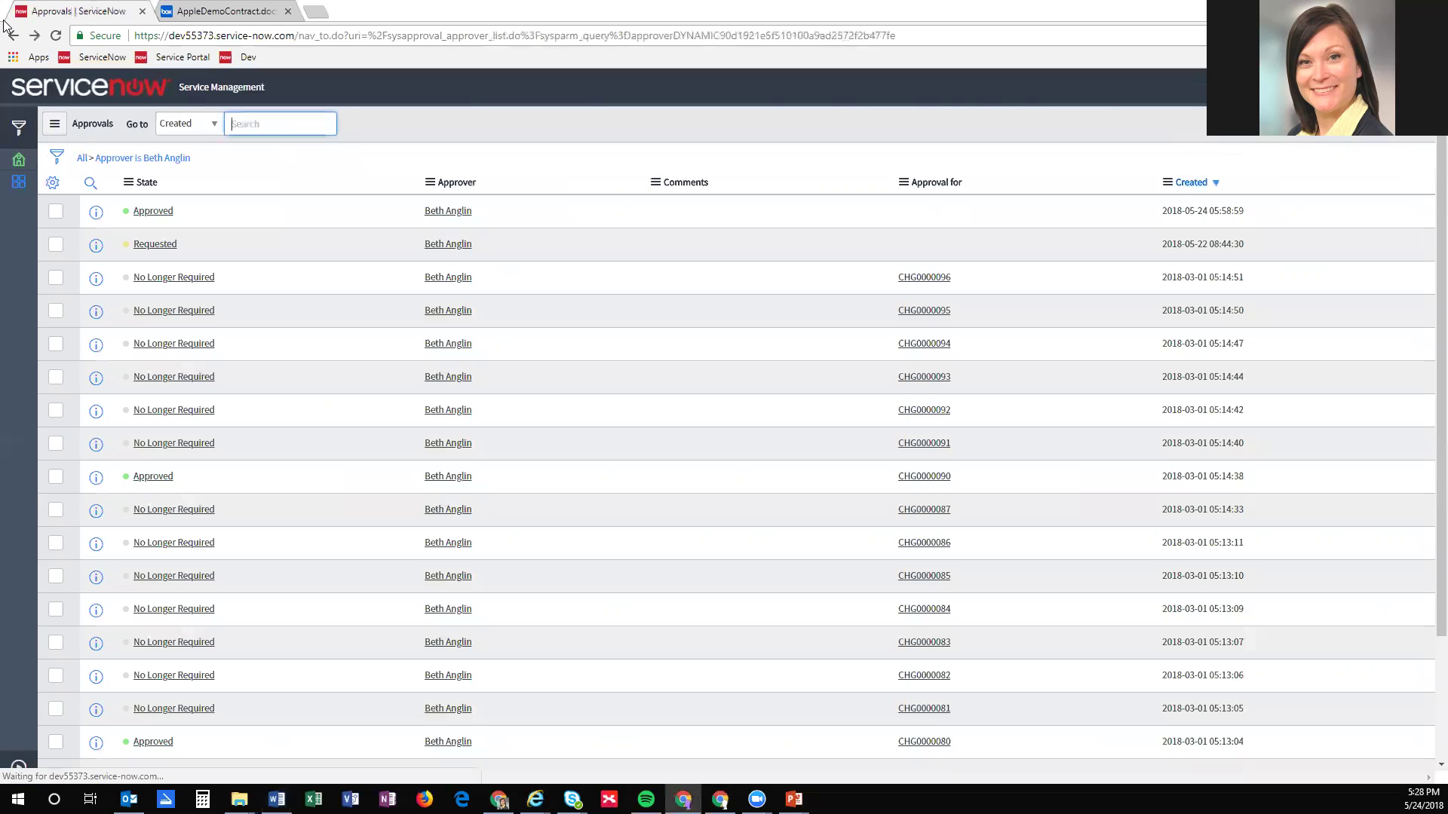
left_click(5, 26)
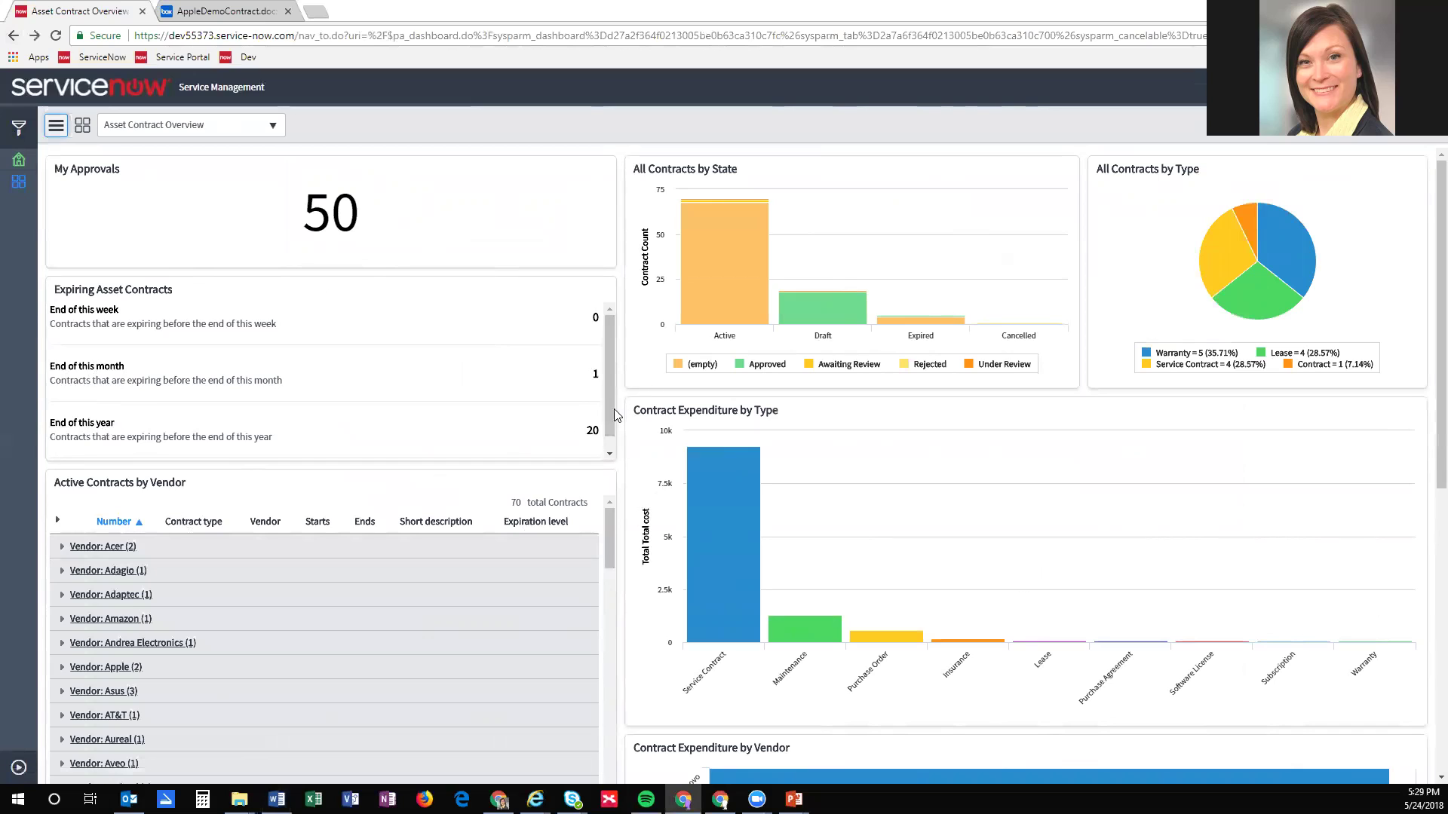
scroll(608, 433, "down", 1)
scroll(610, 411, "up", 1)
mouse_move(720, 299)
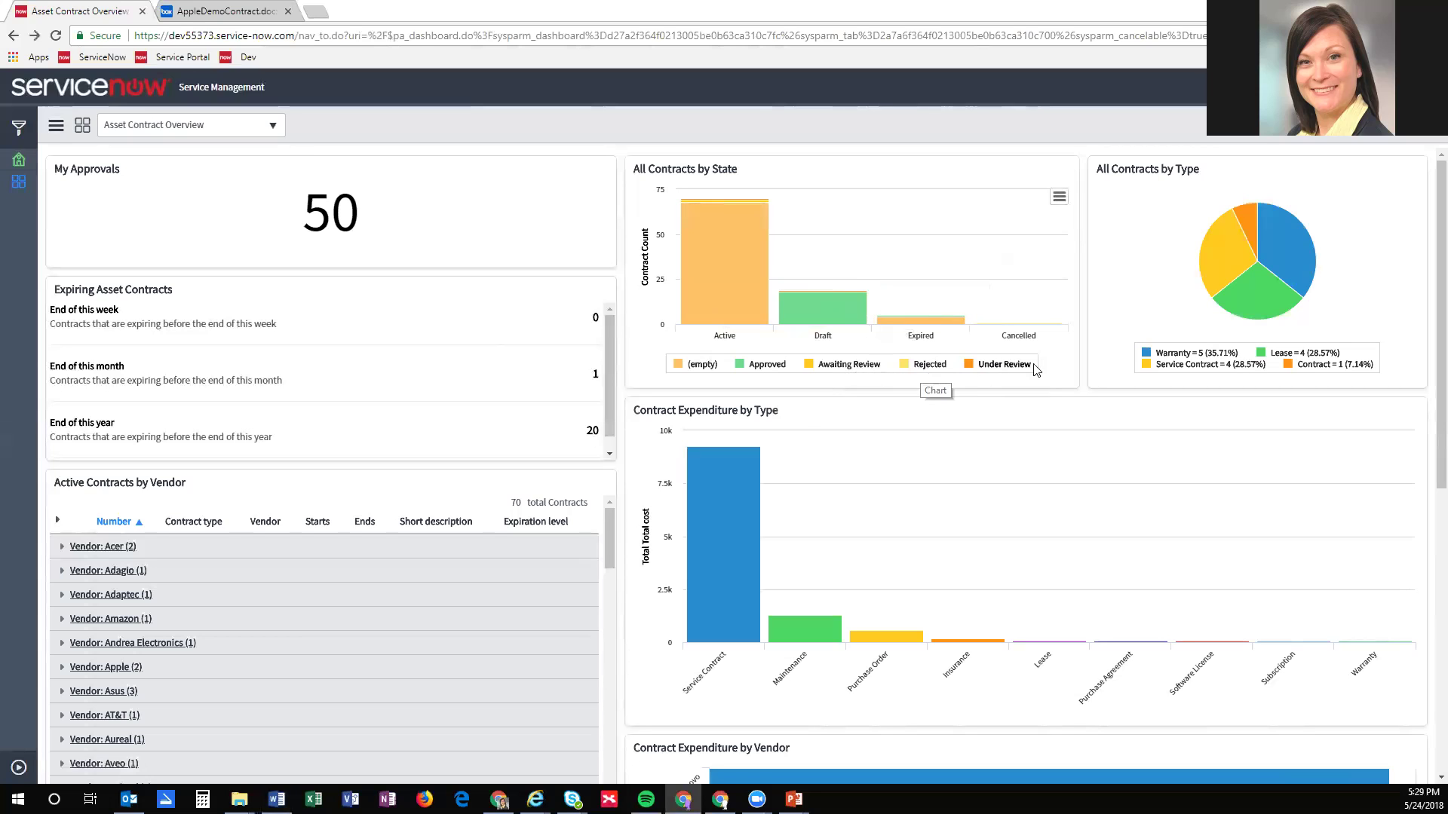
mouse_move(1276, 306)
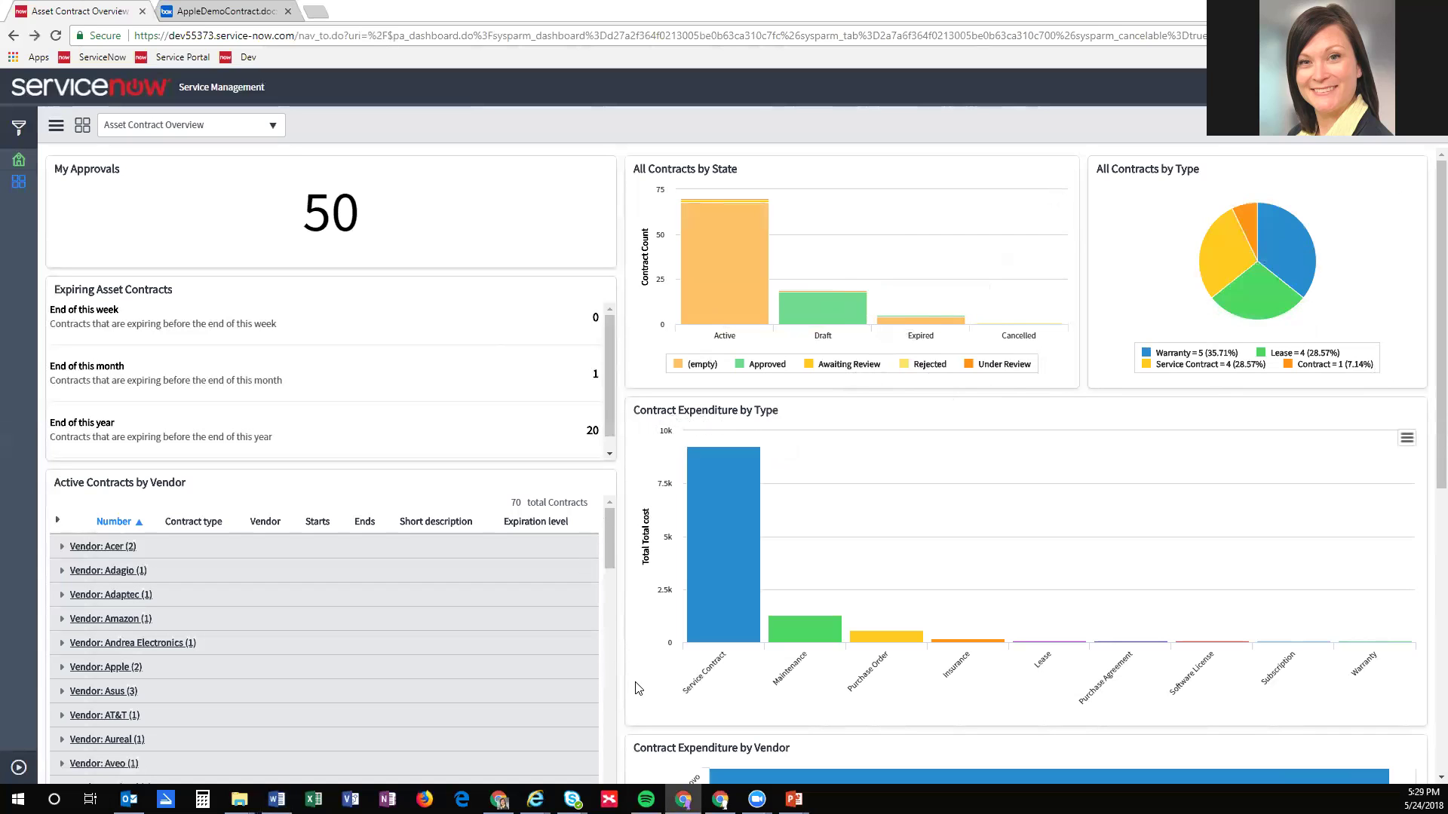
scroll(718, 675, "down", 2)
scroll(718, 673, "down", 2)
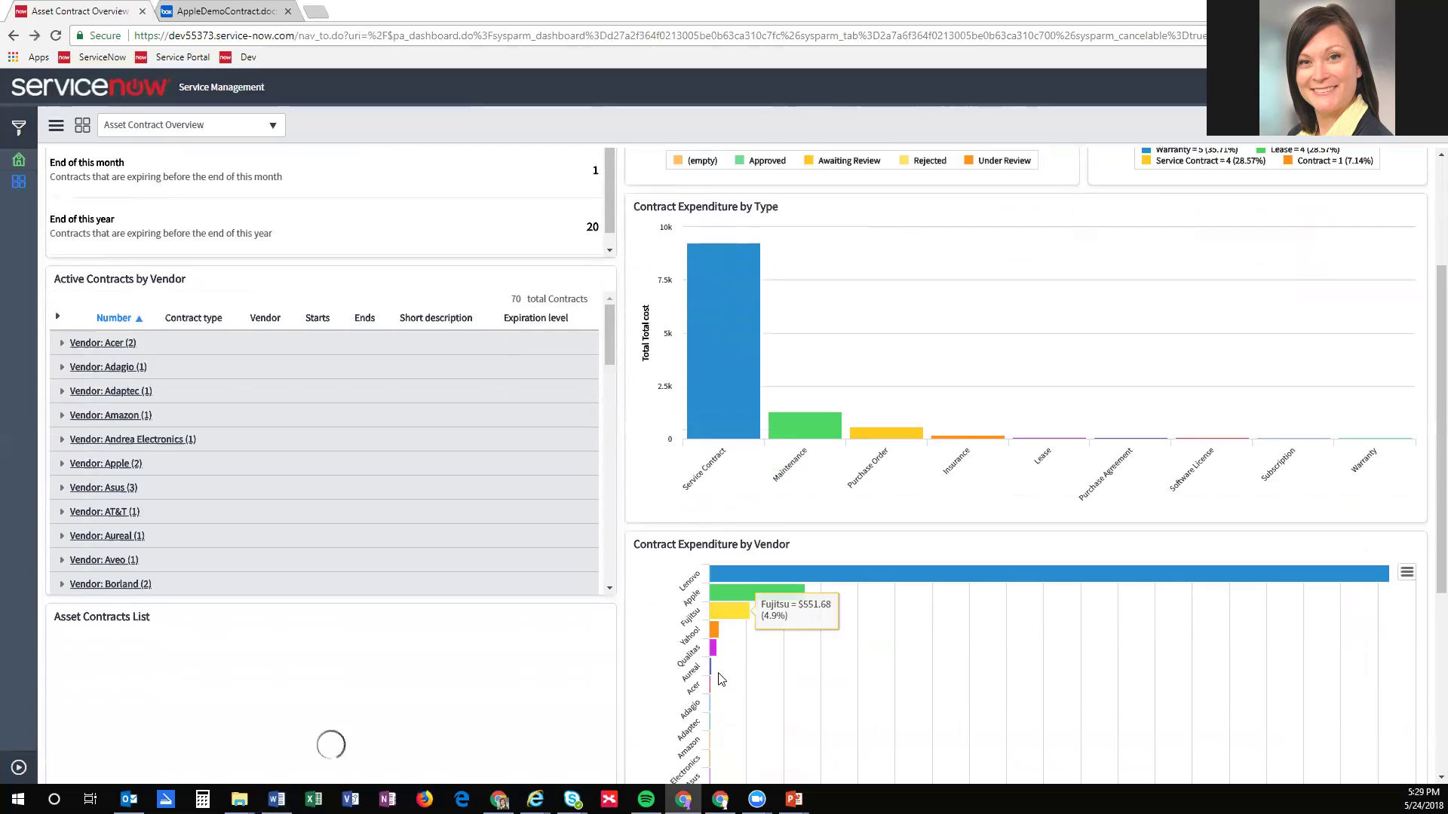
scroll(807, 624, "up", 1)
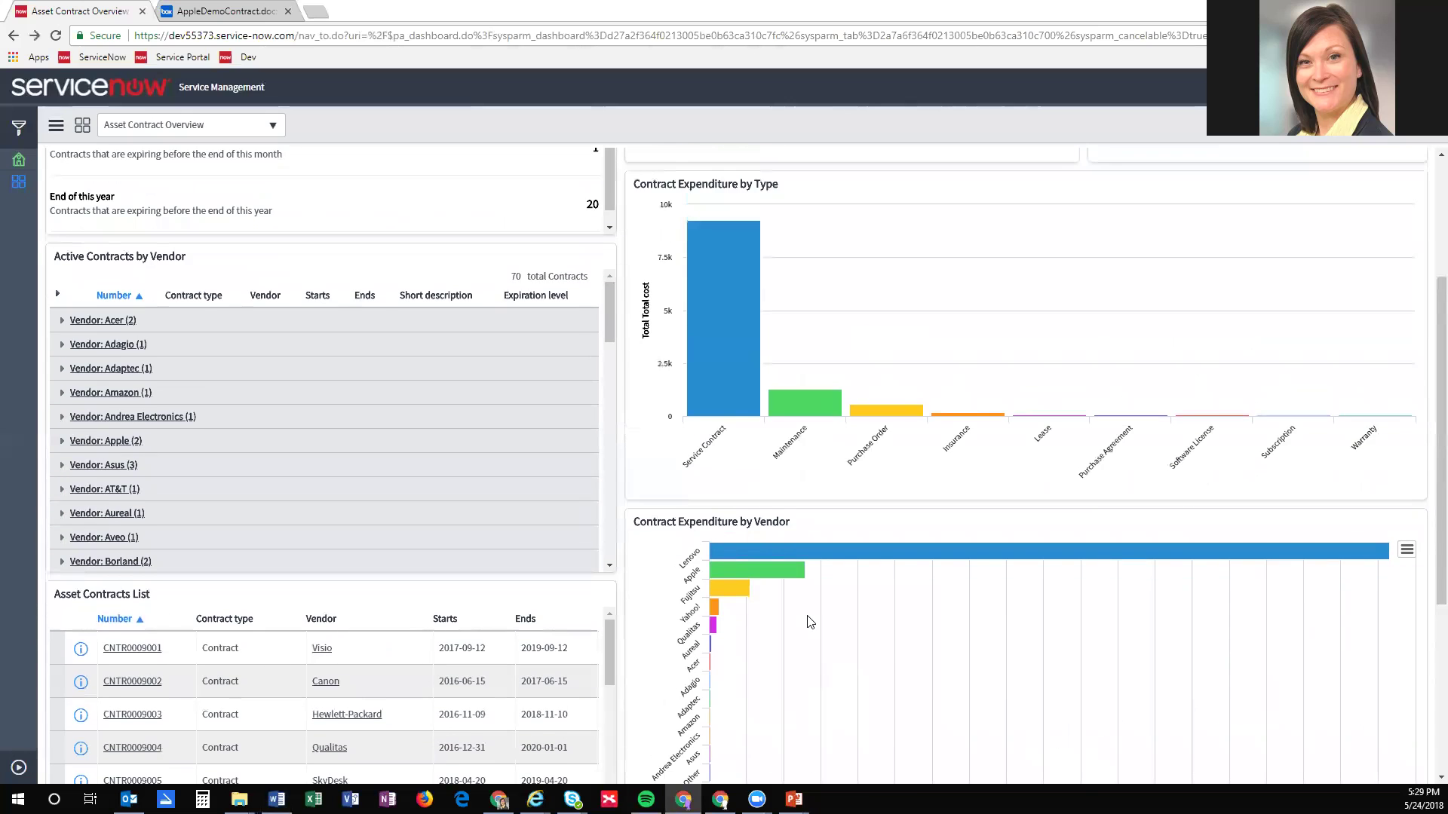
scroll(809, 622, "down", 1)
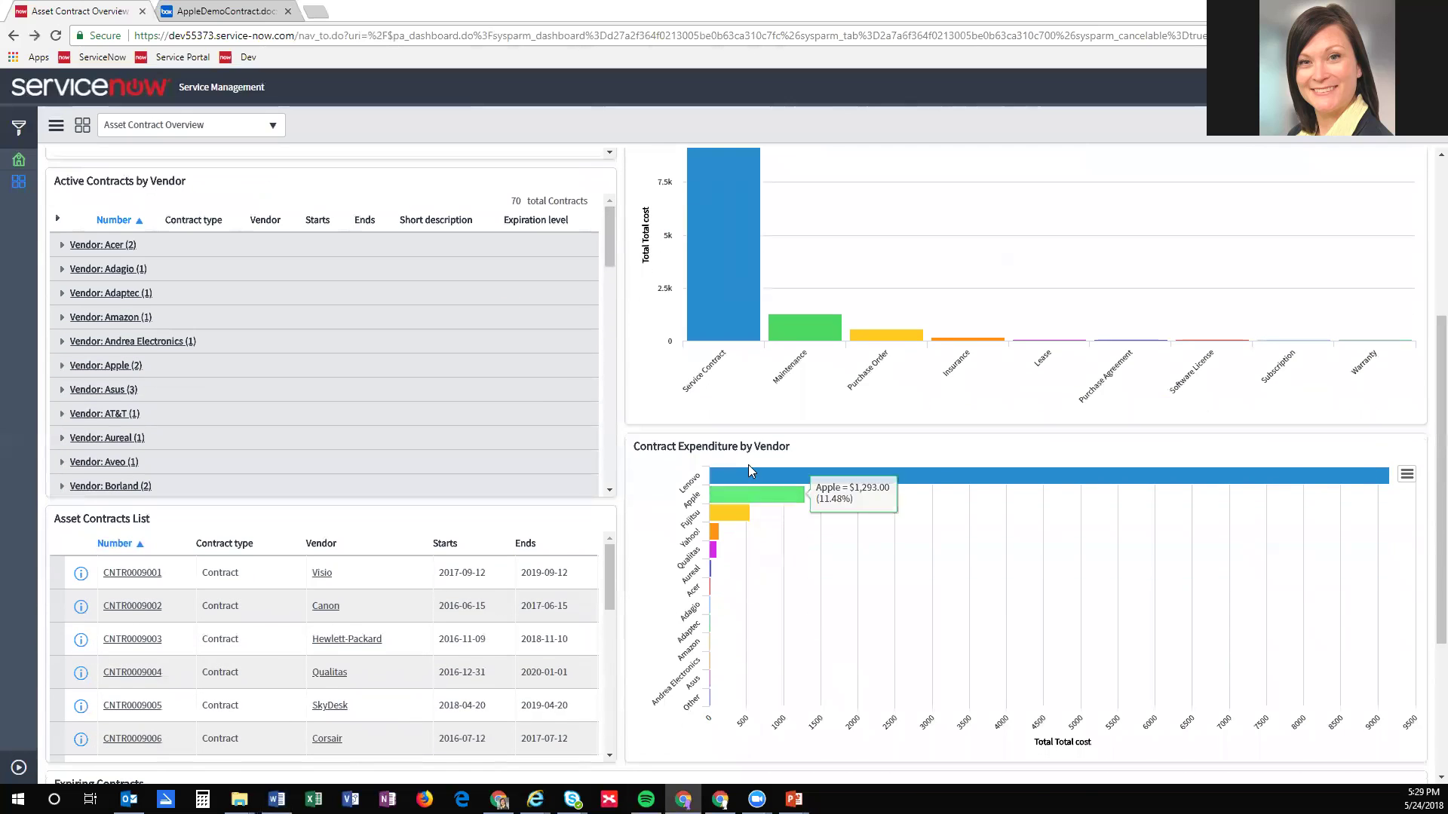
mouse_move(769, 483)
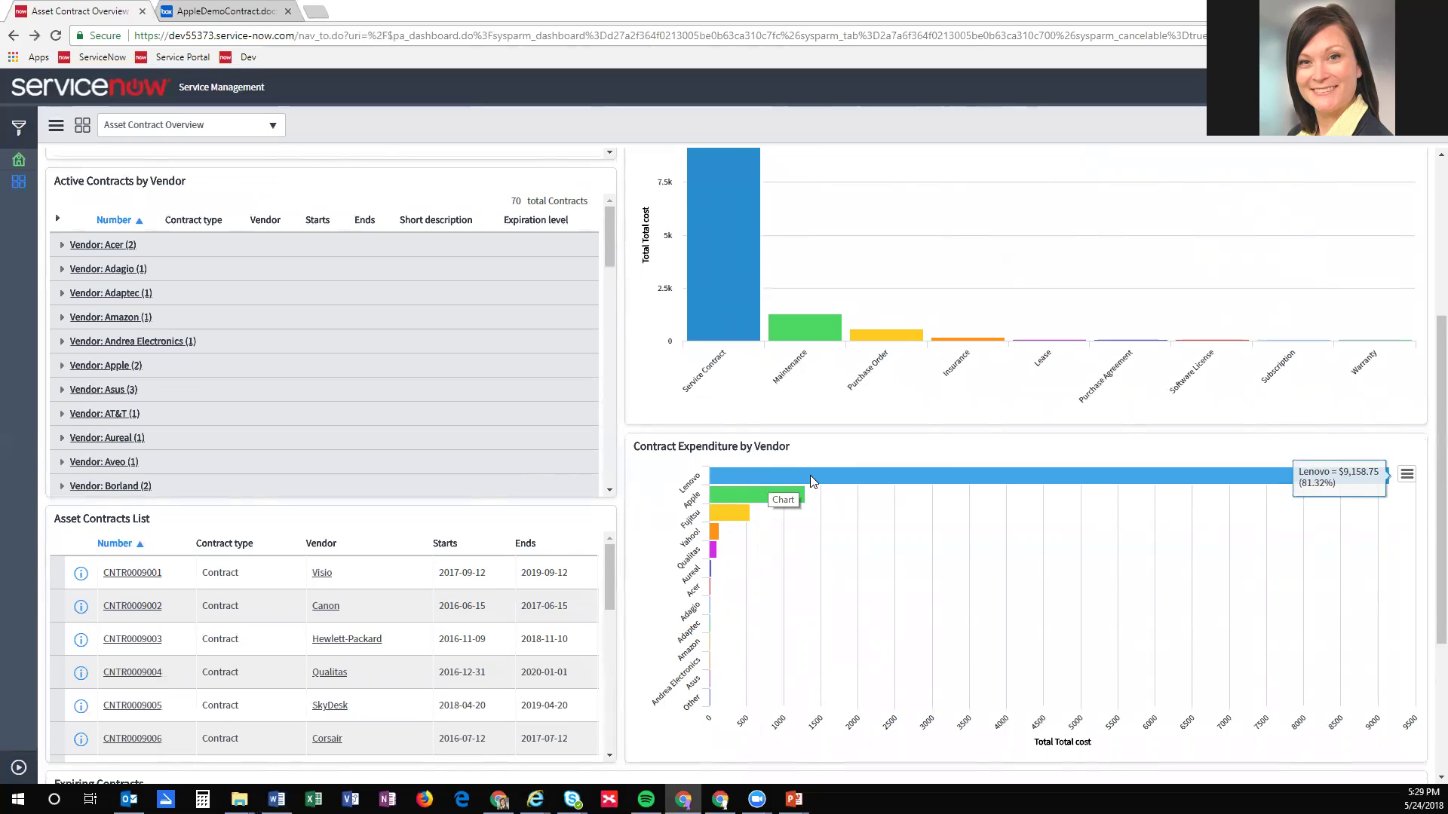
Step: Expand the Asus group under Active Contracts by Vendor to inspect its contracts, and collapse it again
left_click(62, 390)
scroll(224, 446, "down", 1)
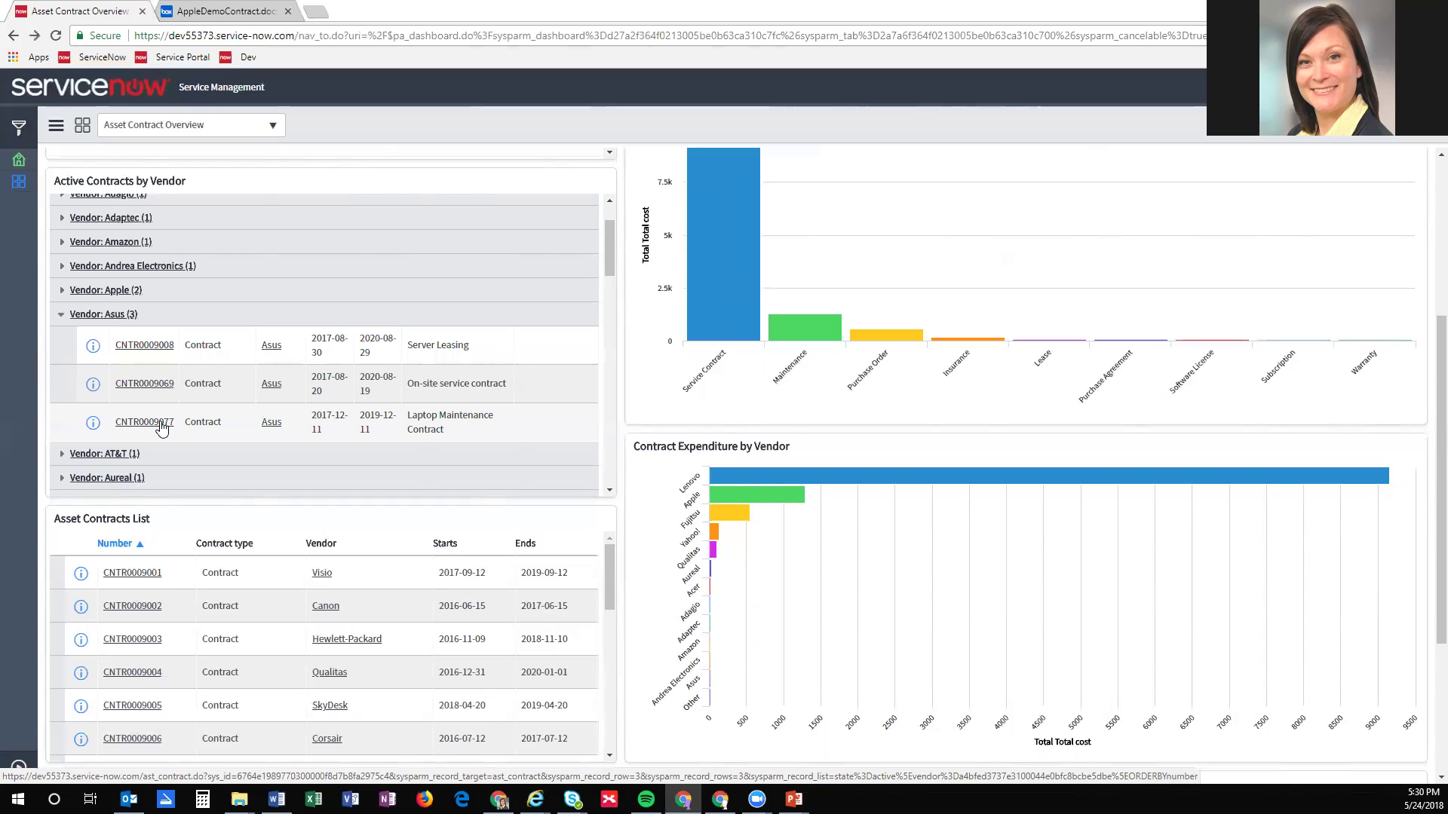
left_click(60, 315)
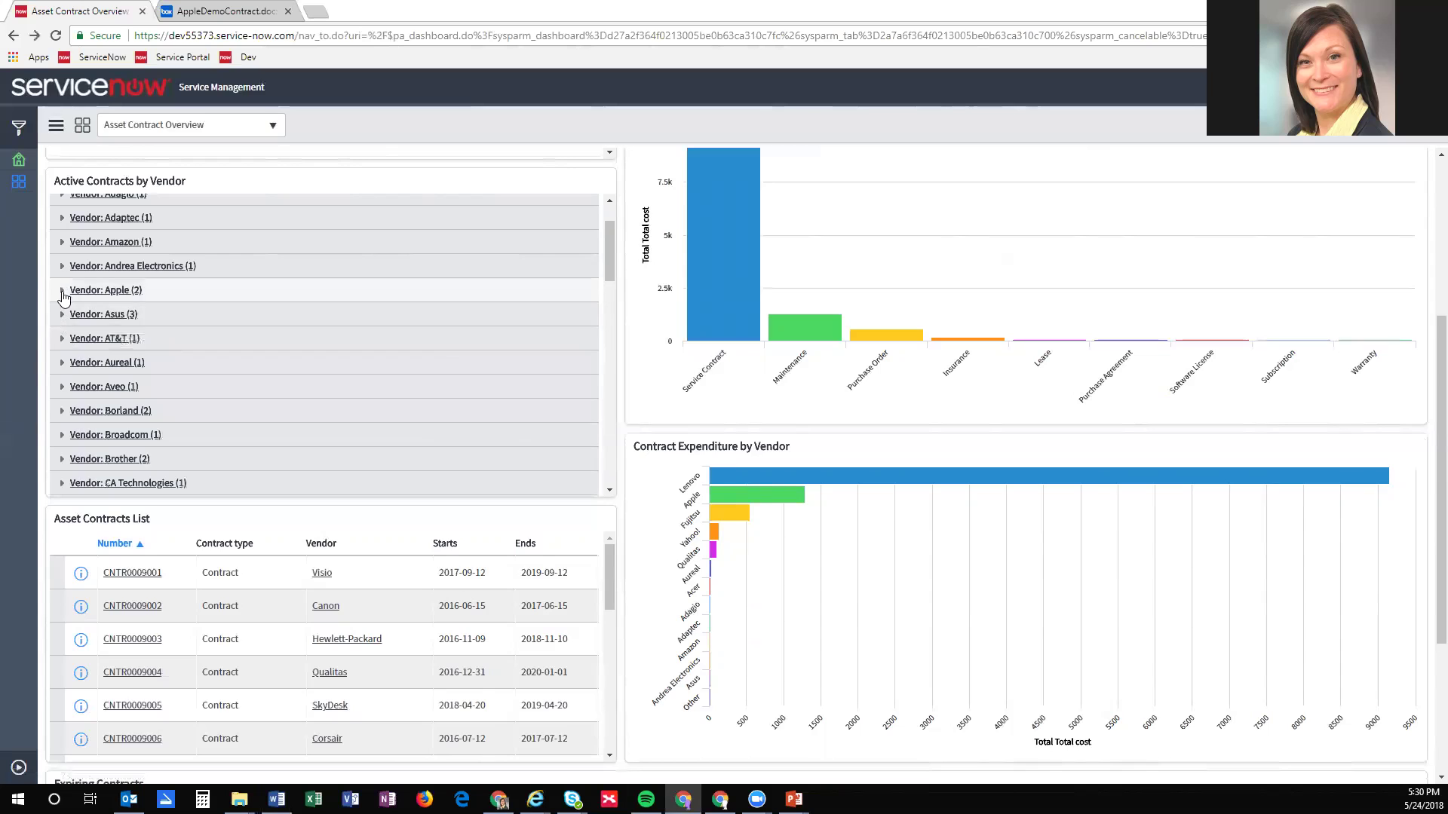
Step: Expand the Apple vendor group and open its MacBook Pro Maintenance contract to review the general details
left_click(61, 290)
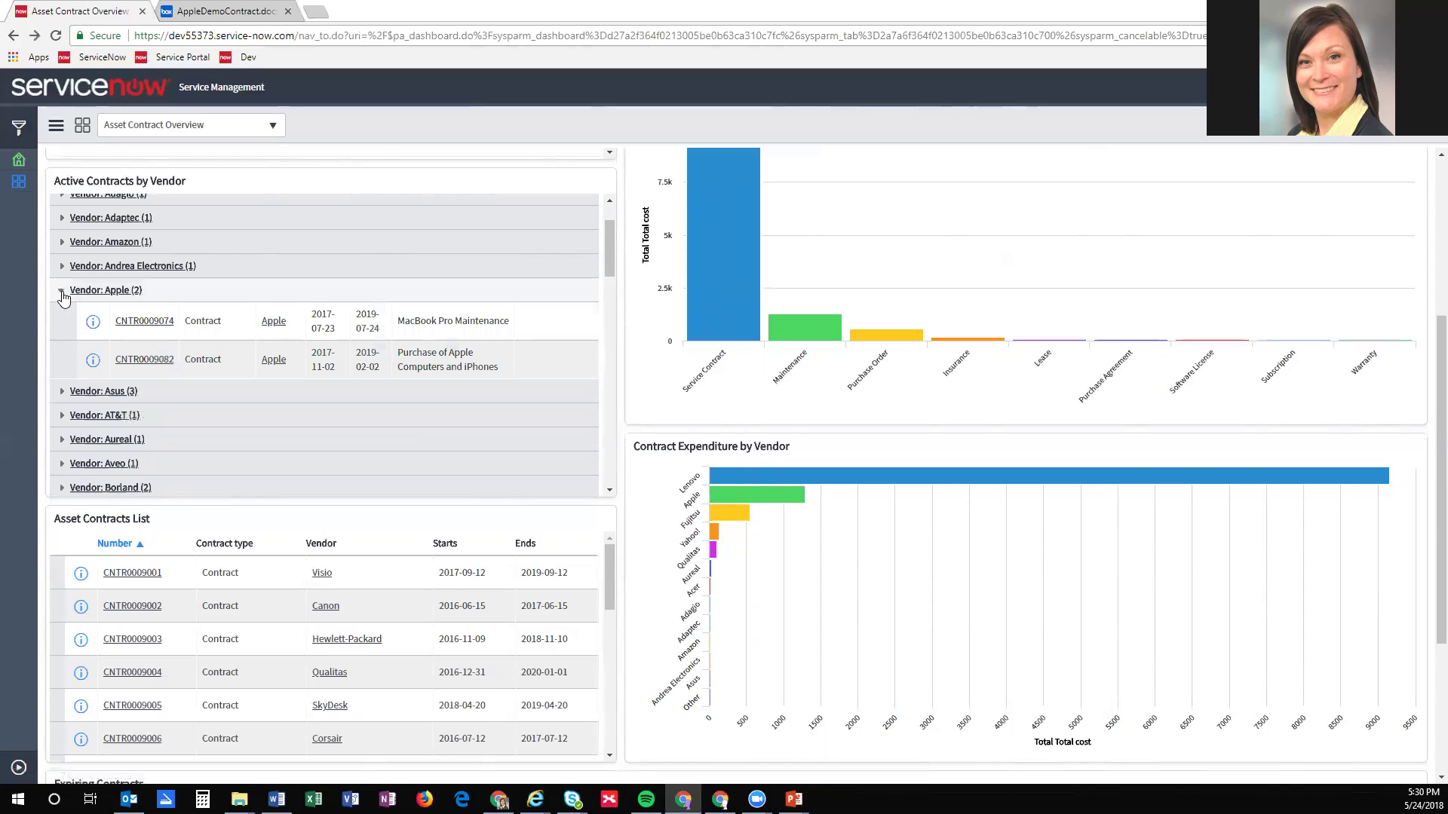
left_click(155, 323)
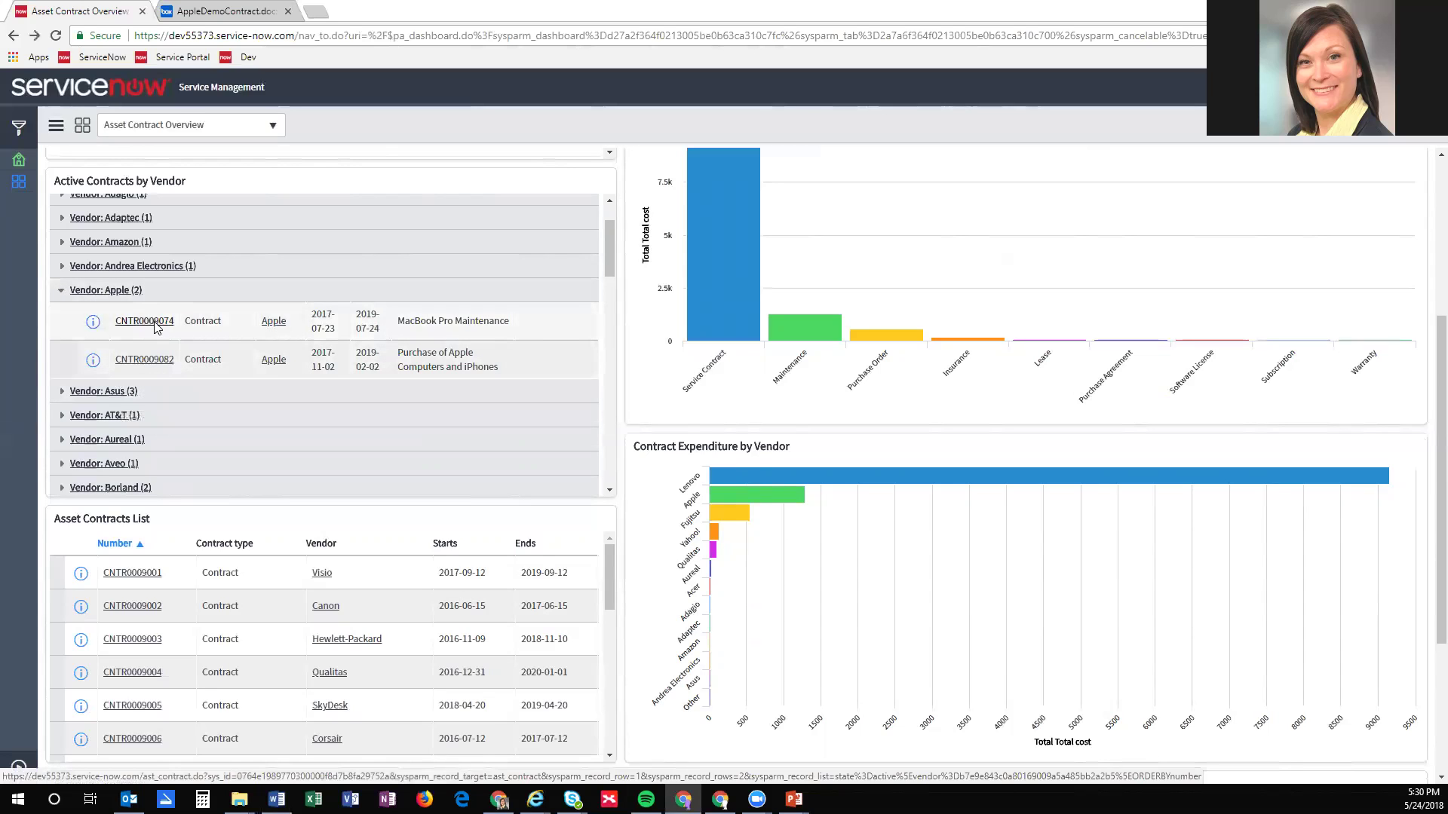
left_click(75, 355)
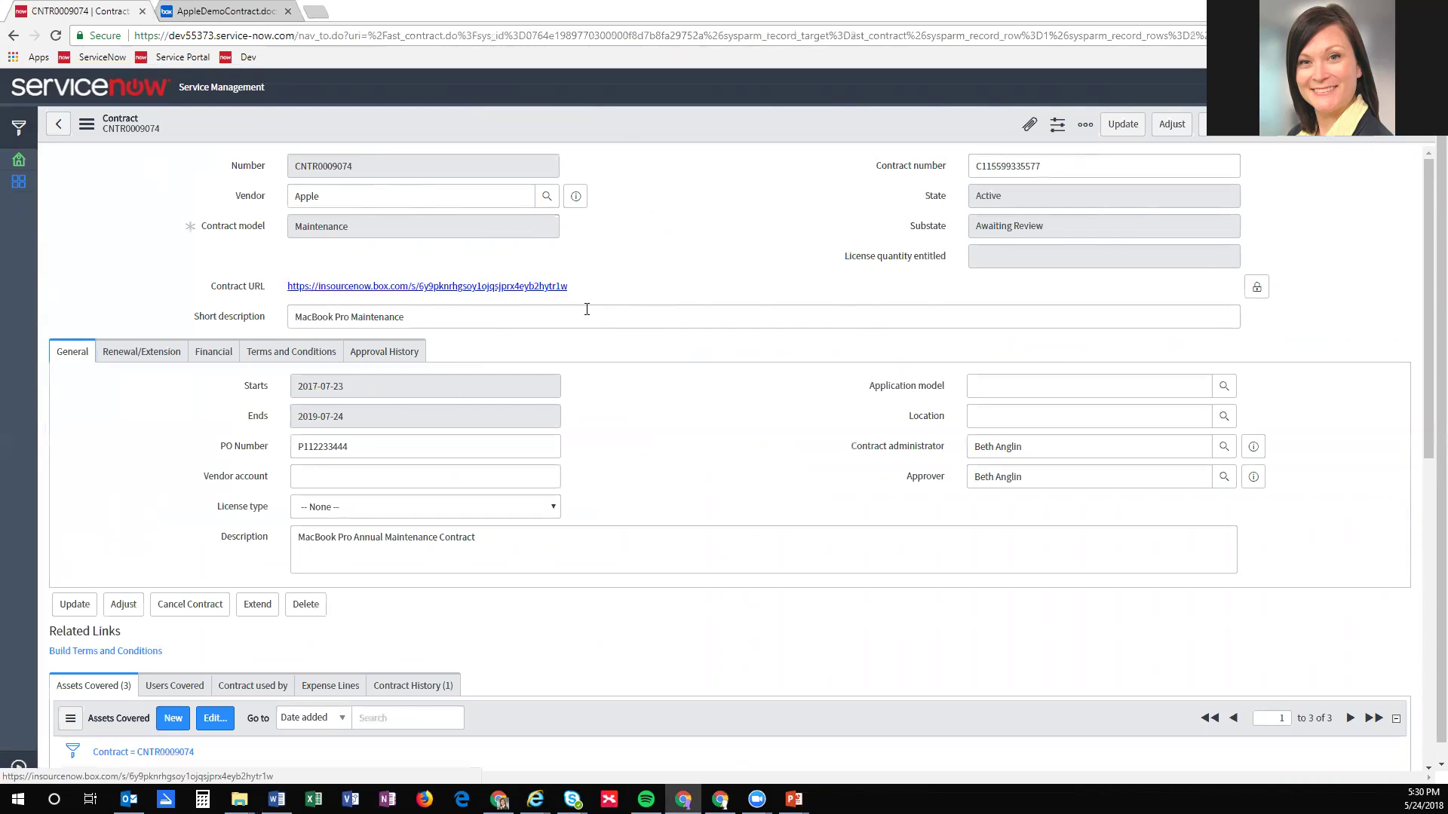
left_click(276, 798)
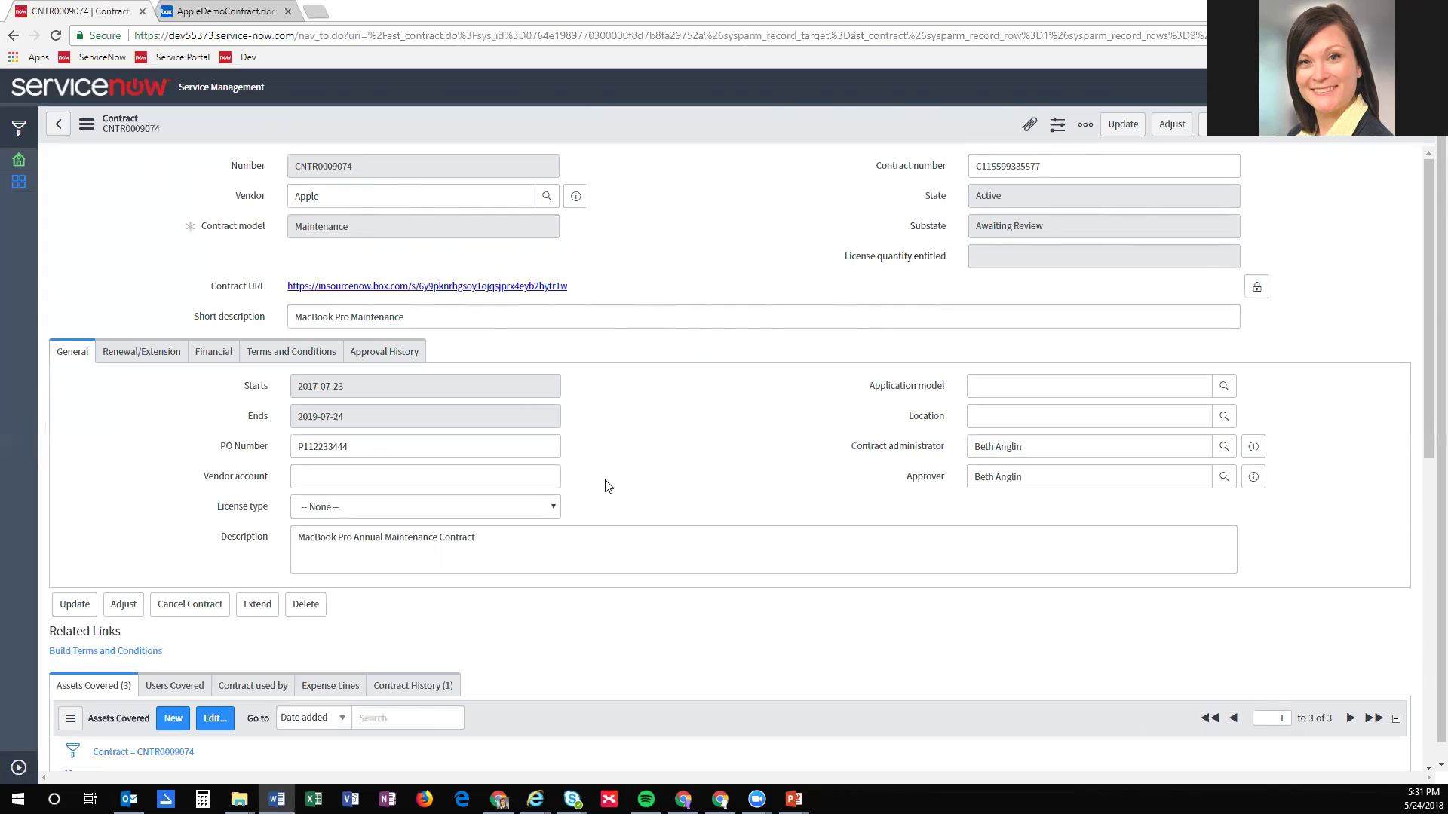
Step: Review the contract's Renewal/Extension, Financial, and Terms and Conditions details
left_click(156, 353)
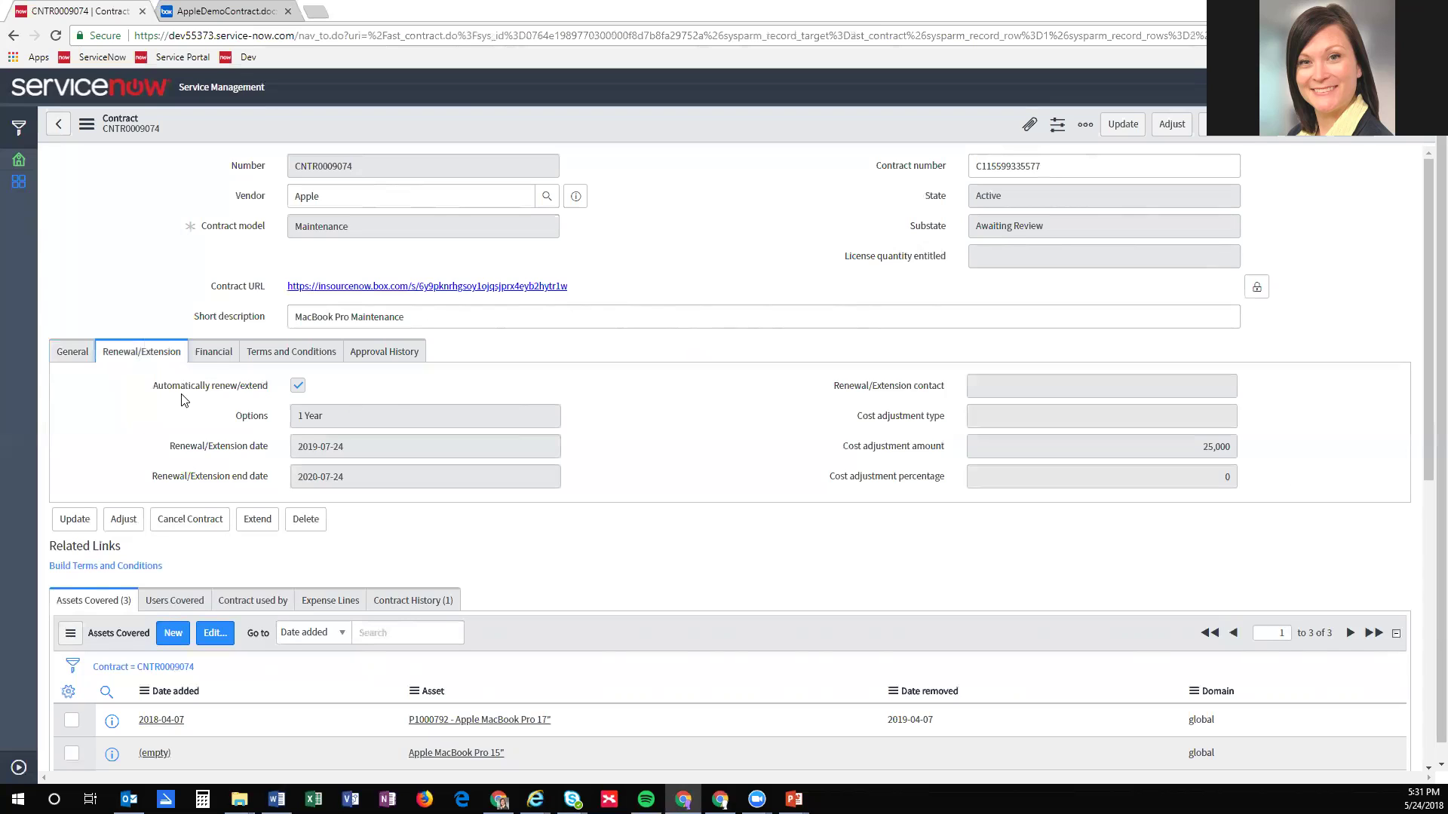
left_click(218, 353)
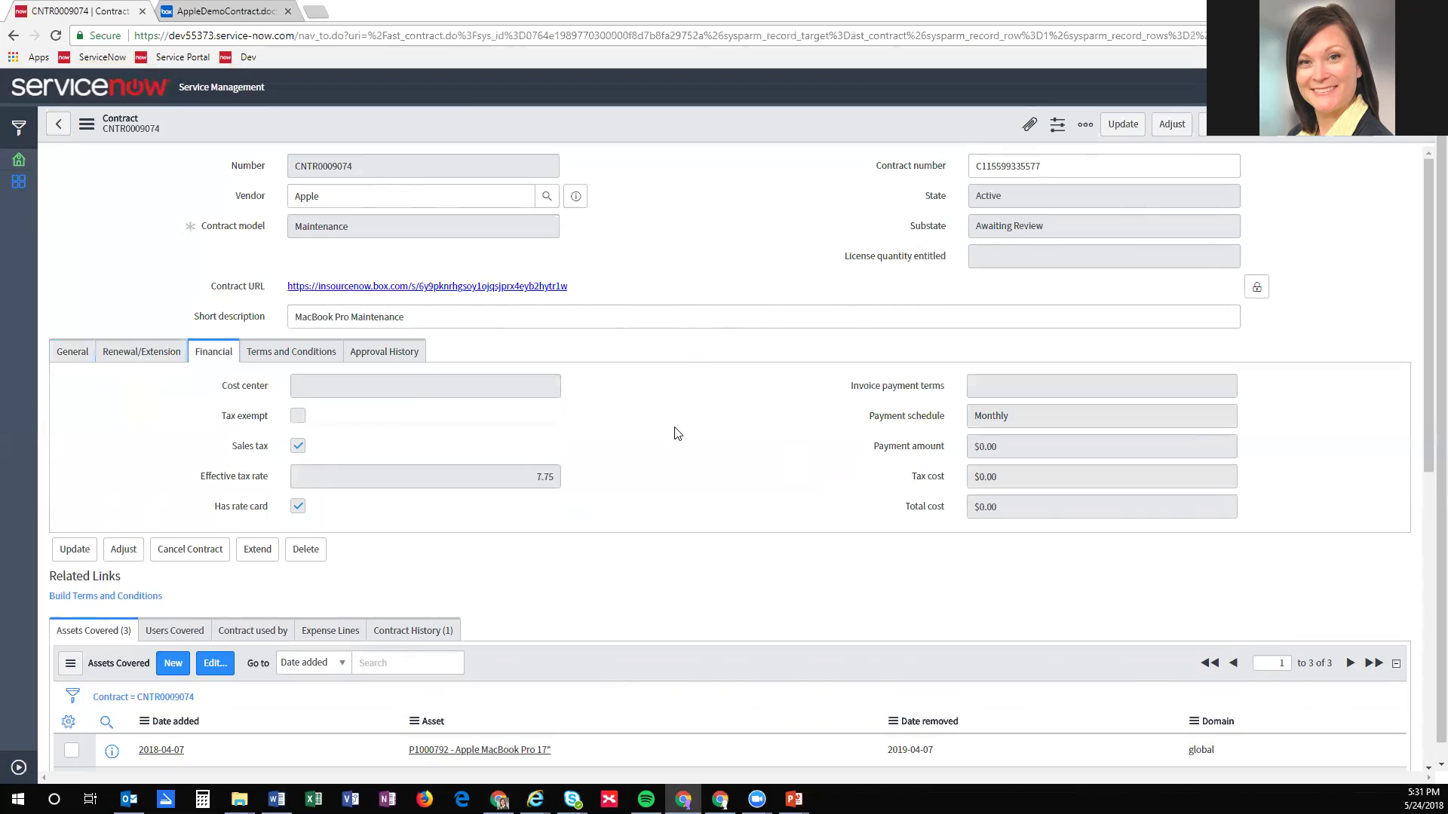
left_click(295, 353)
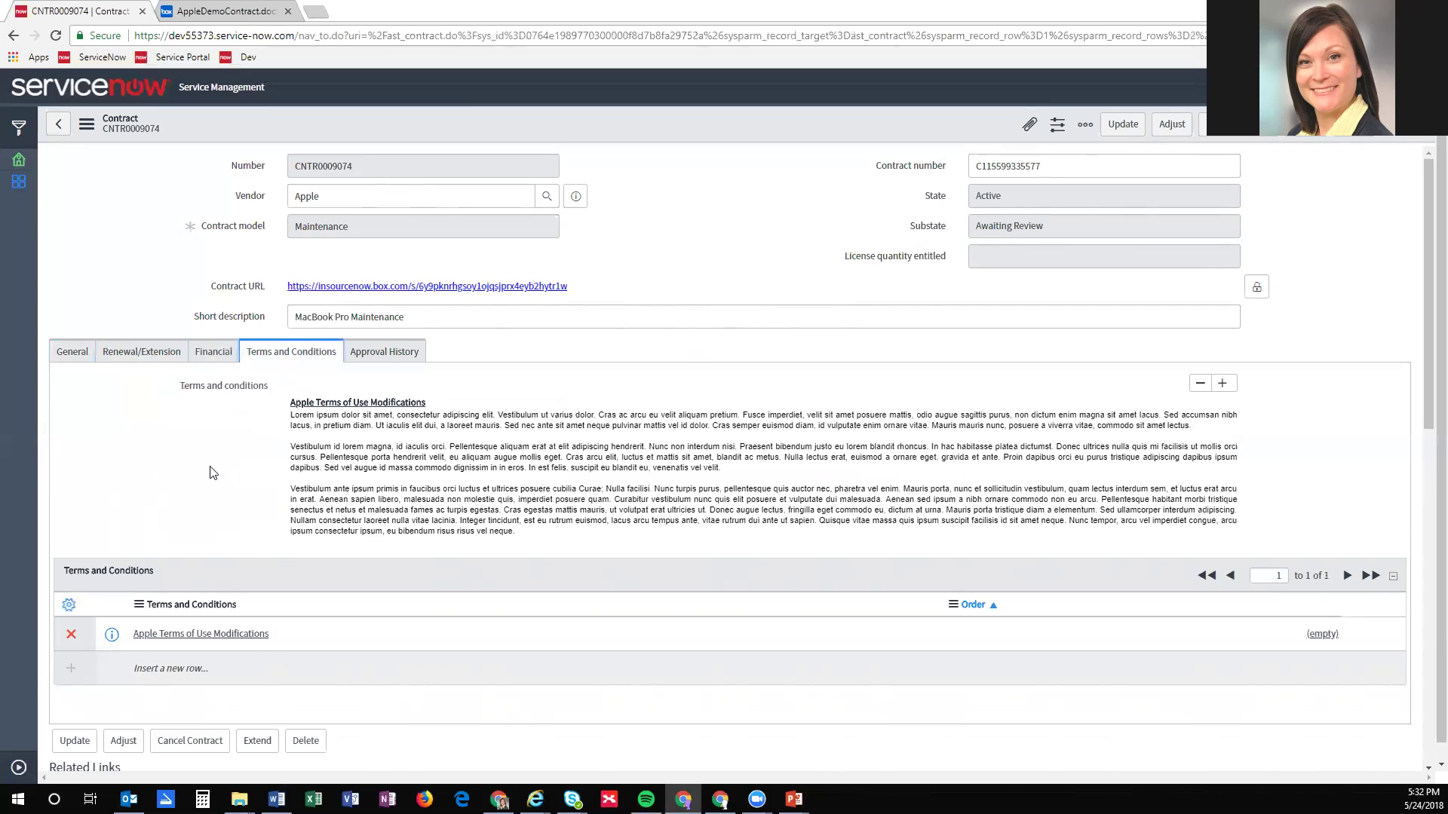
scroll(216, 482, "down", 1)
scroll(216, 487, "down", 1)
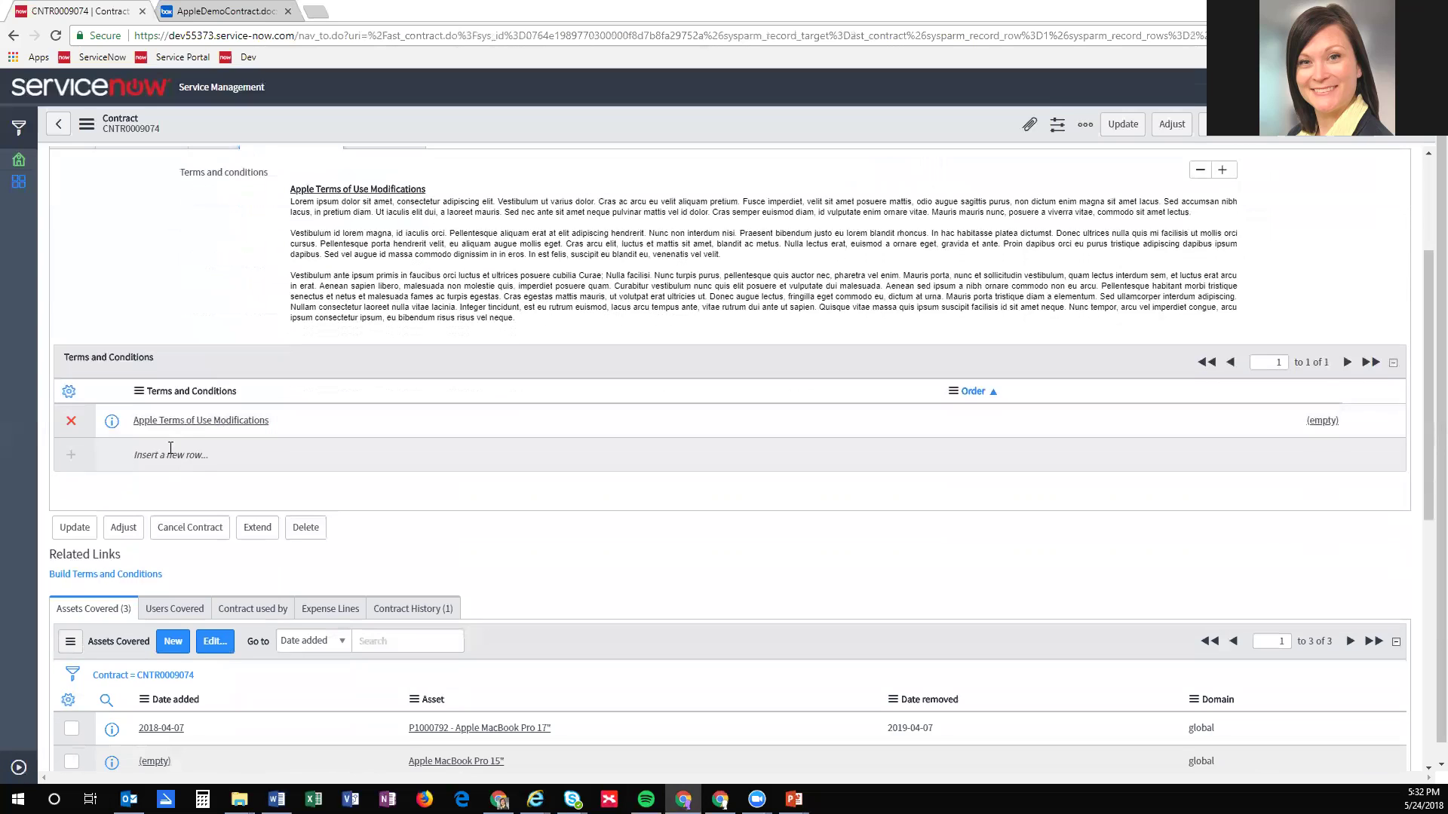
Step: Open the Apple MacBook Pro 17" asset record from the contract's covered assets
scroll(189, 462, "down", 1)
scroll(242, 463, "down", 2)
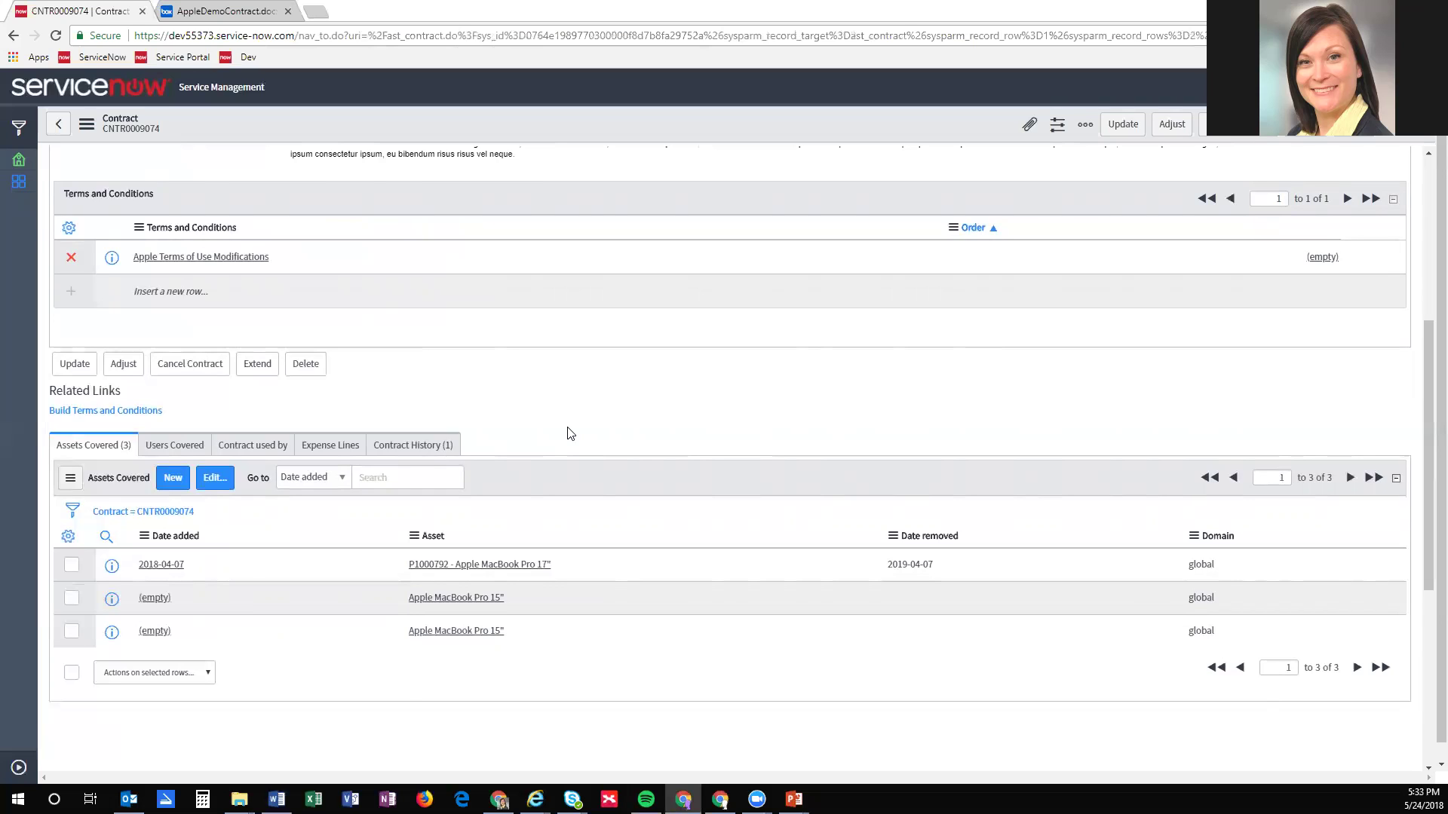
left_click(531, 565)
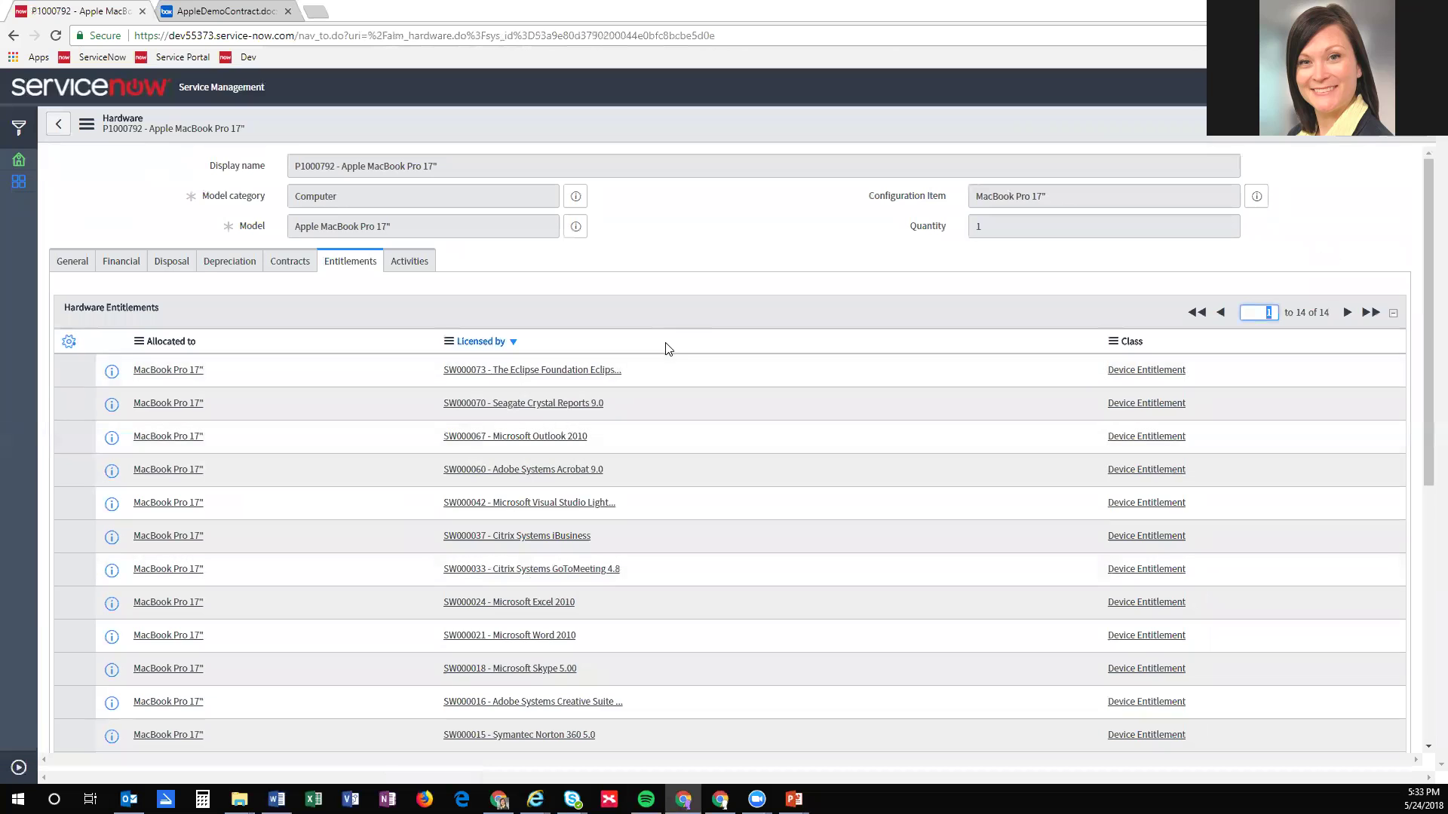
Step: View the asset's general details and inspect the available State options without changing the selection
left_click(77, 271)
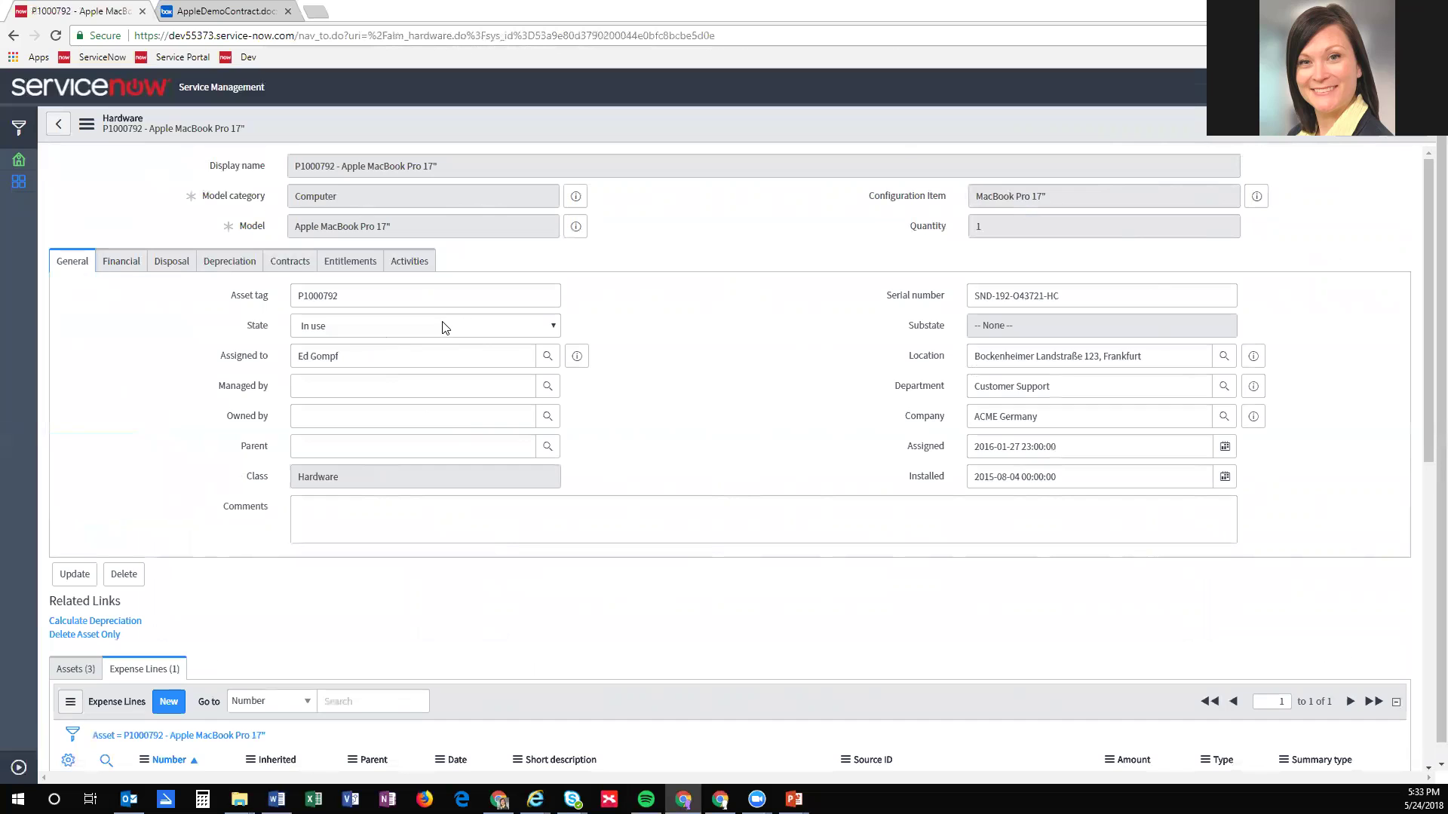
left_click(397, 324)
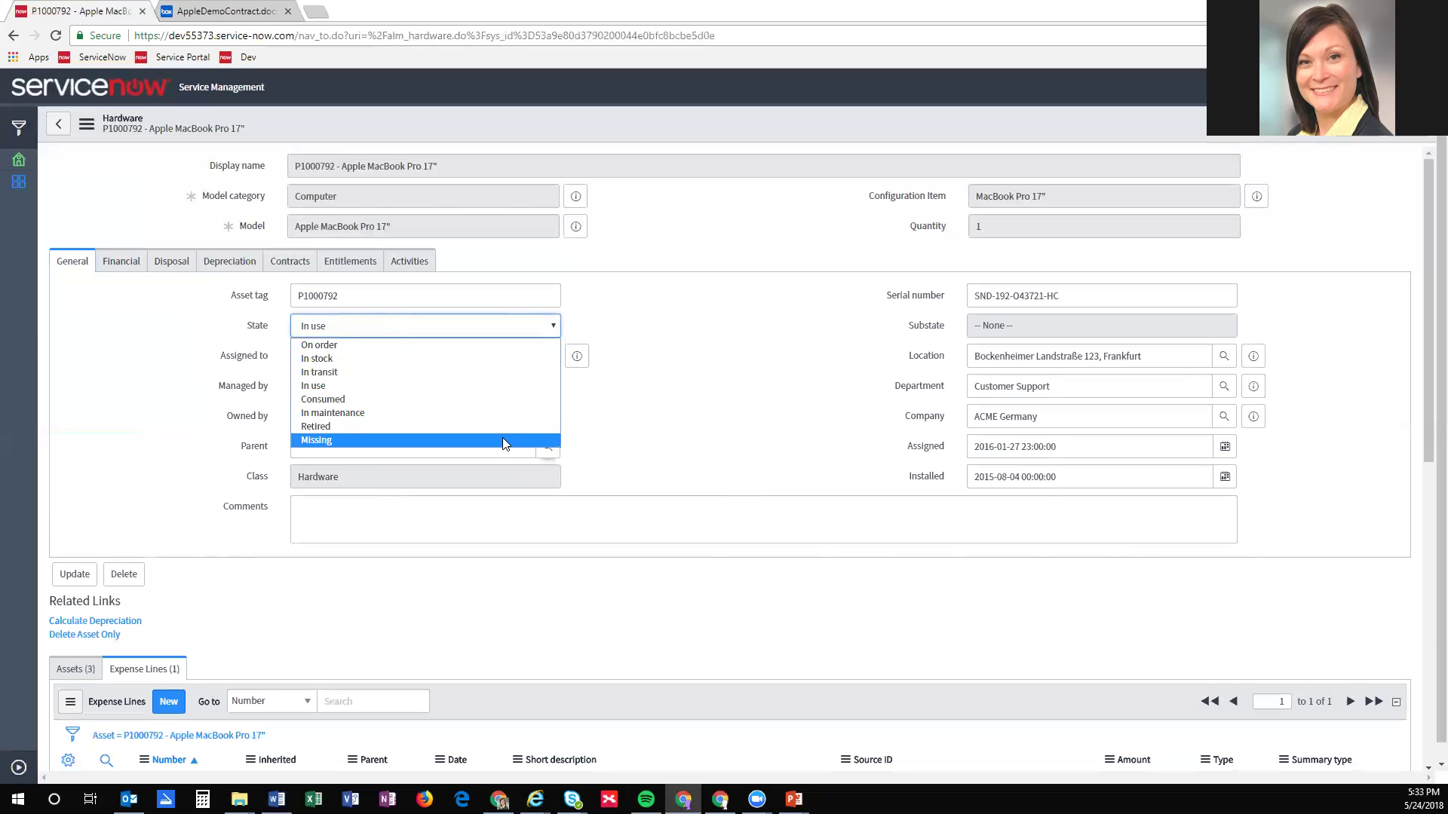
left_click(688, 411)
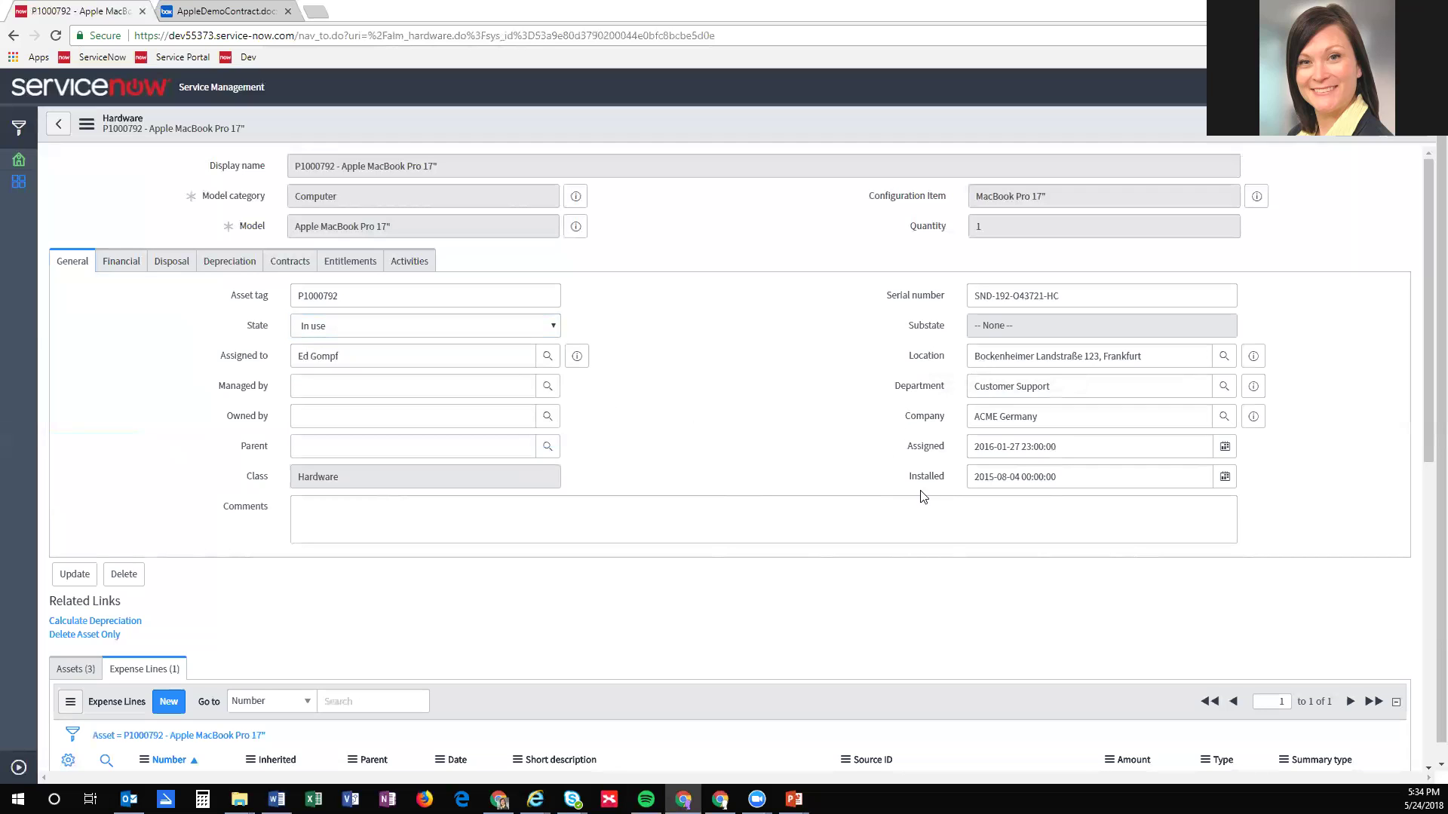
Step: Review the MacBook Pro asset's Financial details, including its invoice number, and its Disposal, Depreciation and Contracts details
left_click(121, 261)
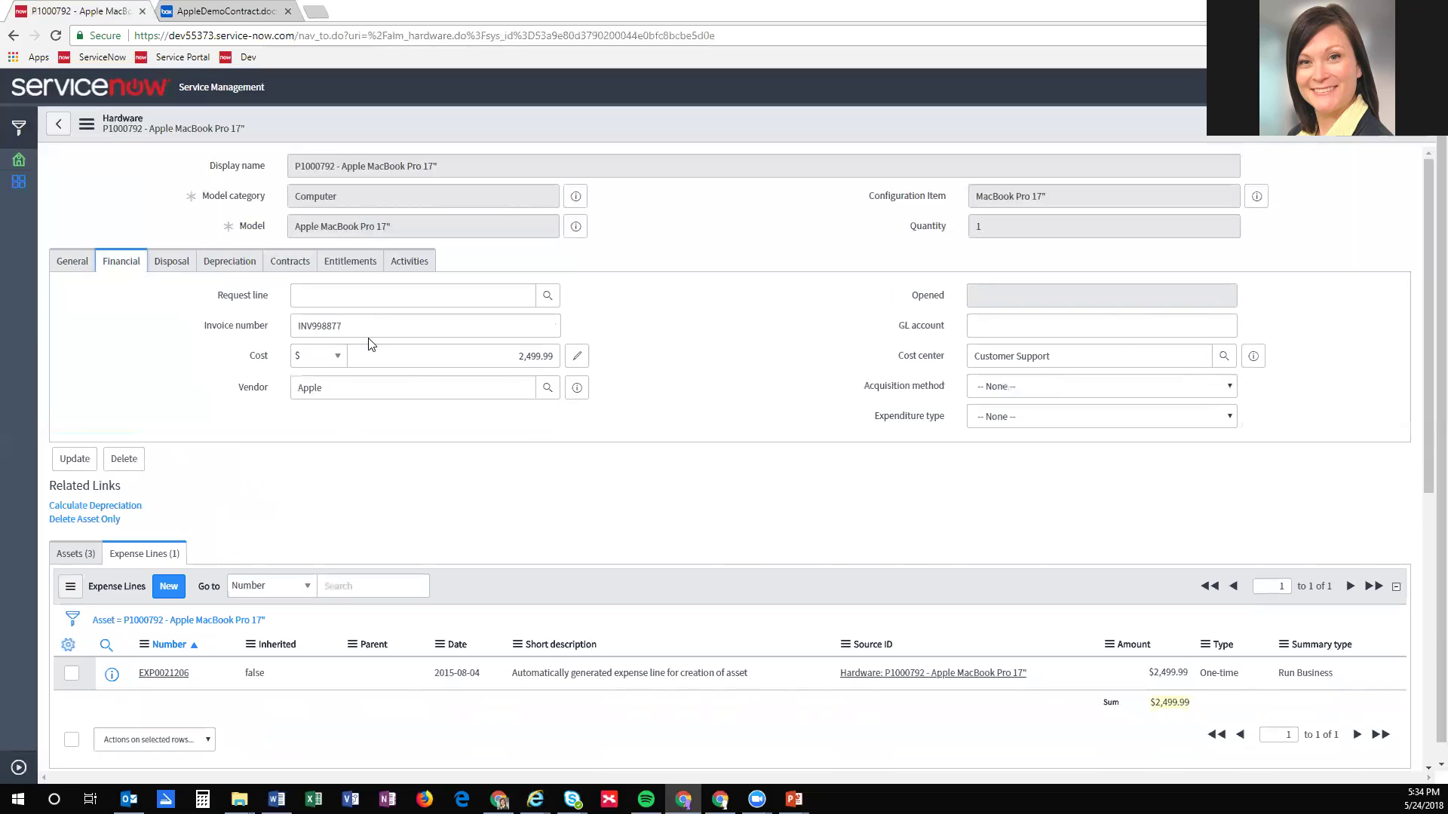
double_click(308, 326)
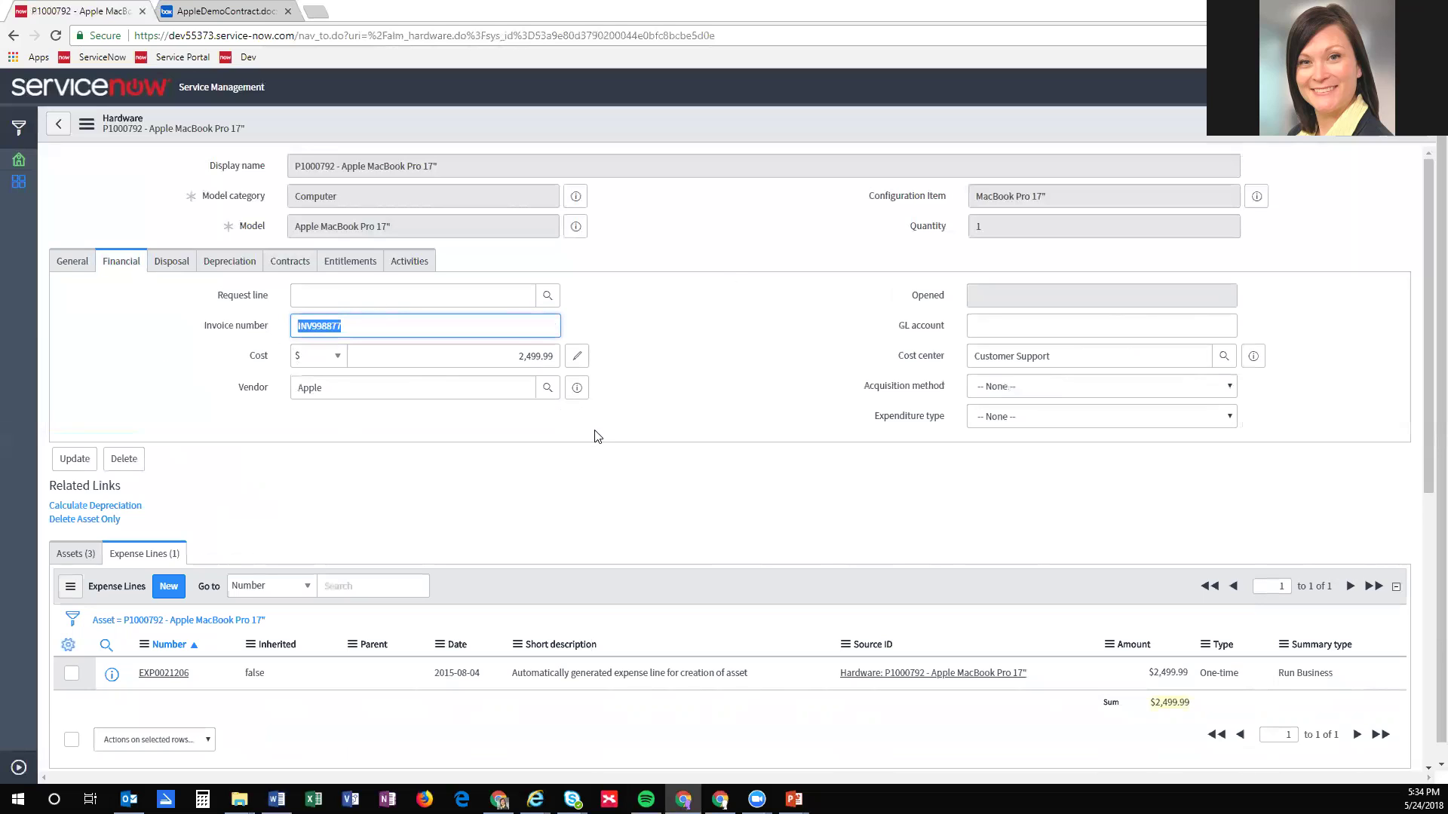
left_click(176, 272)
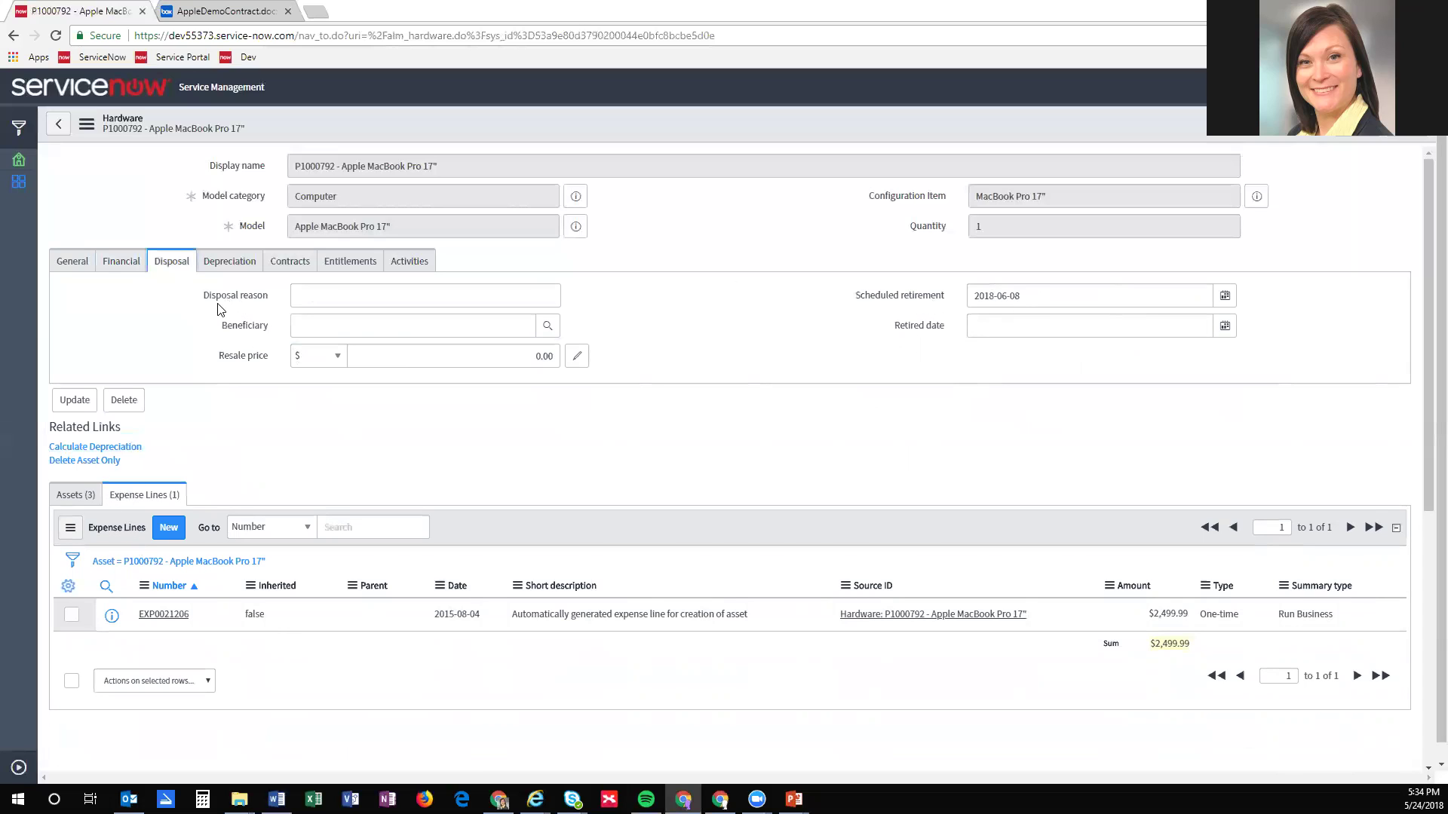
left_click(238, 265)
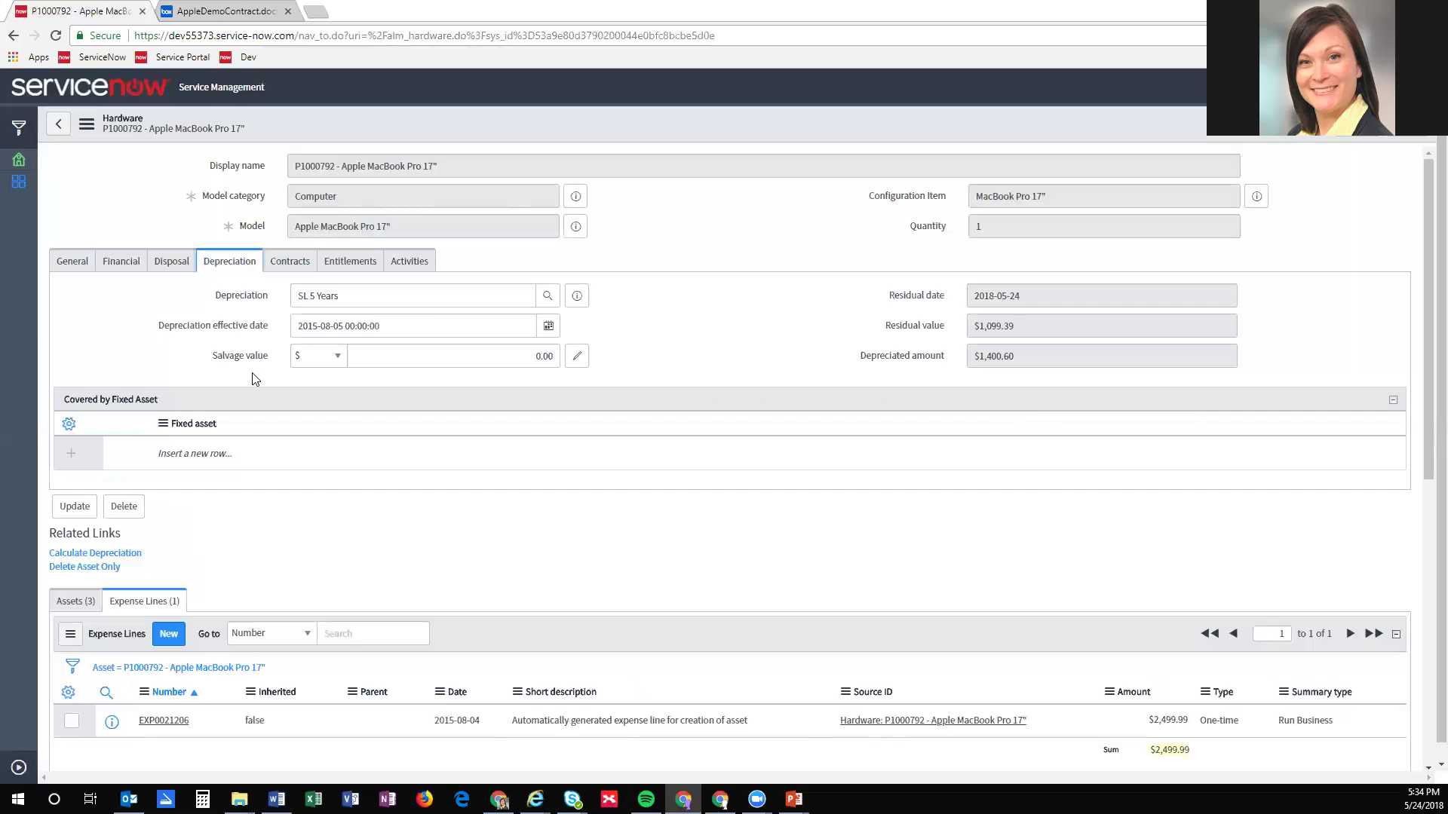
left_click(290, 264)
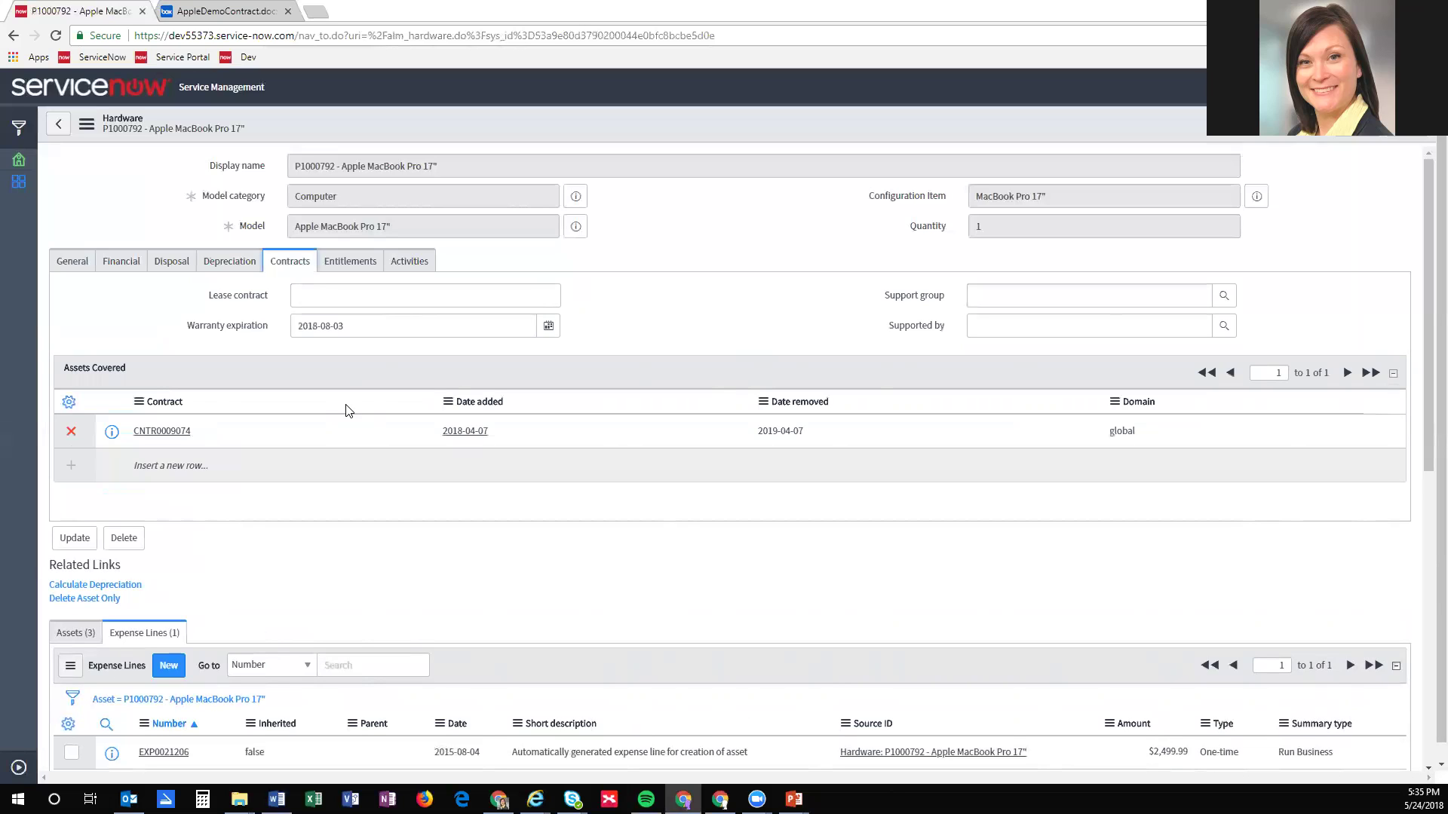
Step: View the child assets related to the MacBook Pro and check its expense lines
left_click(74, 635)
scroll(199, 555, "down", 2)
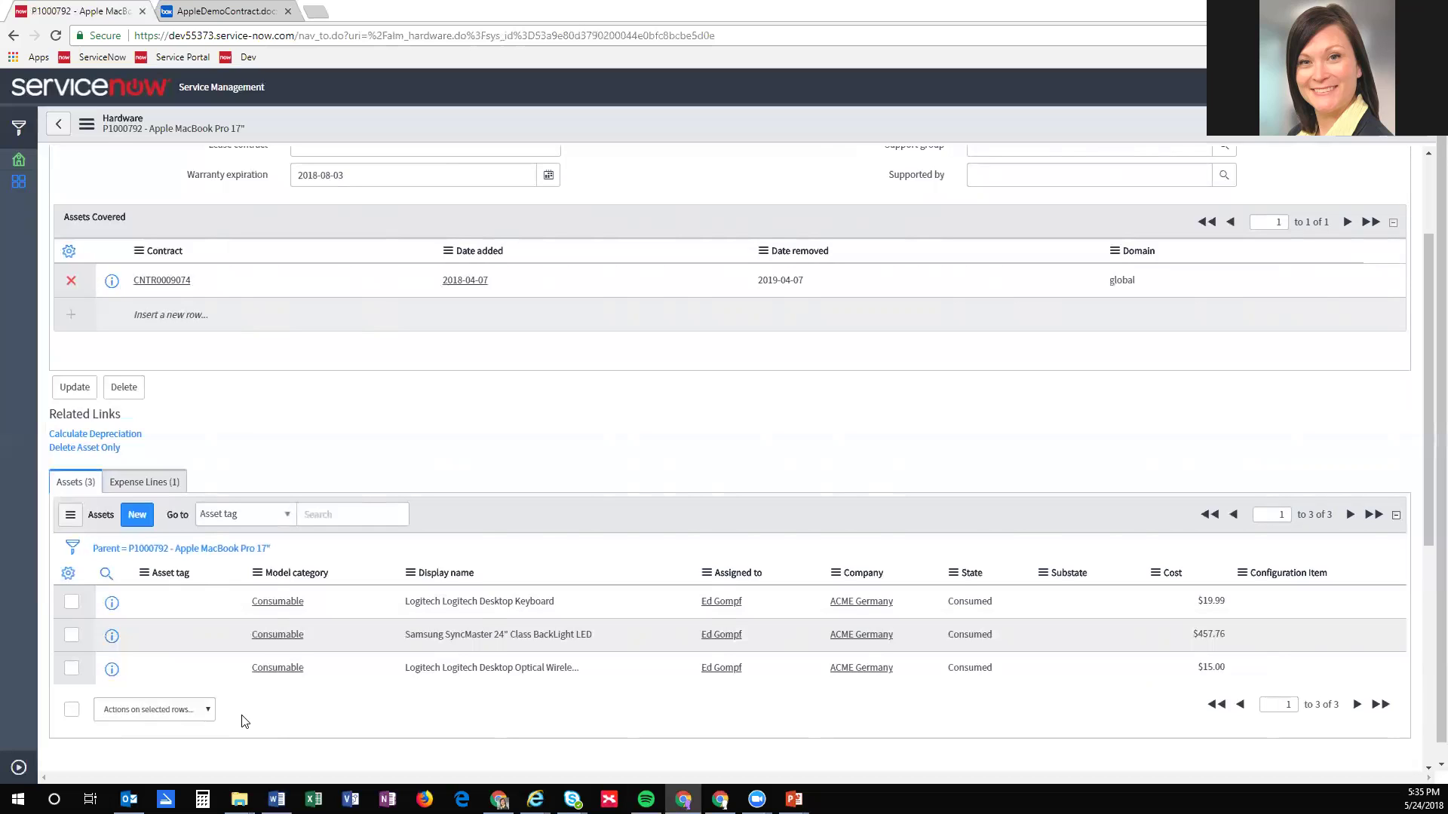
left_click(128, 482)
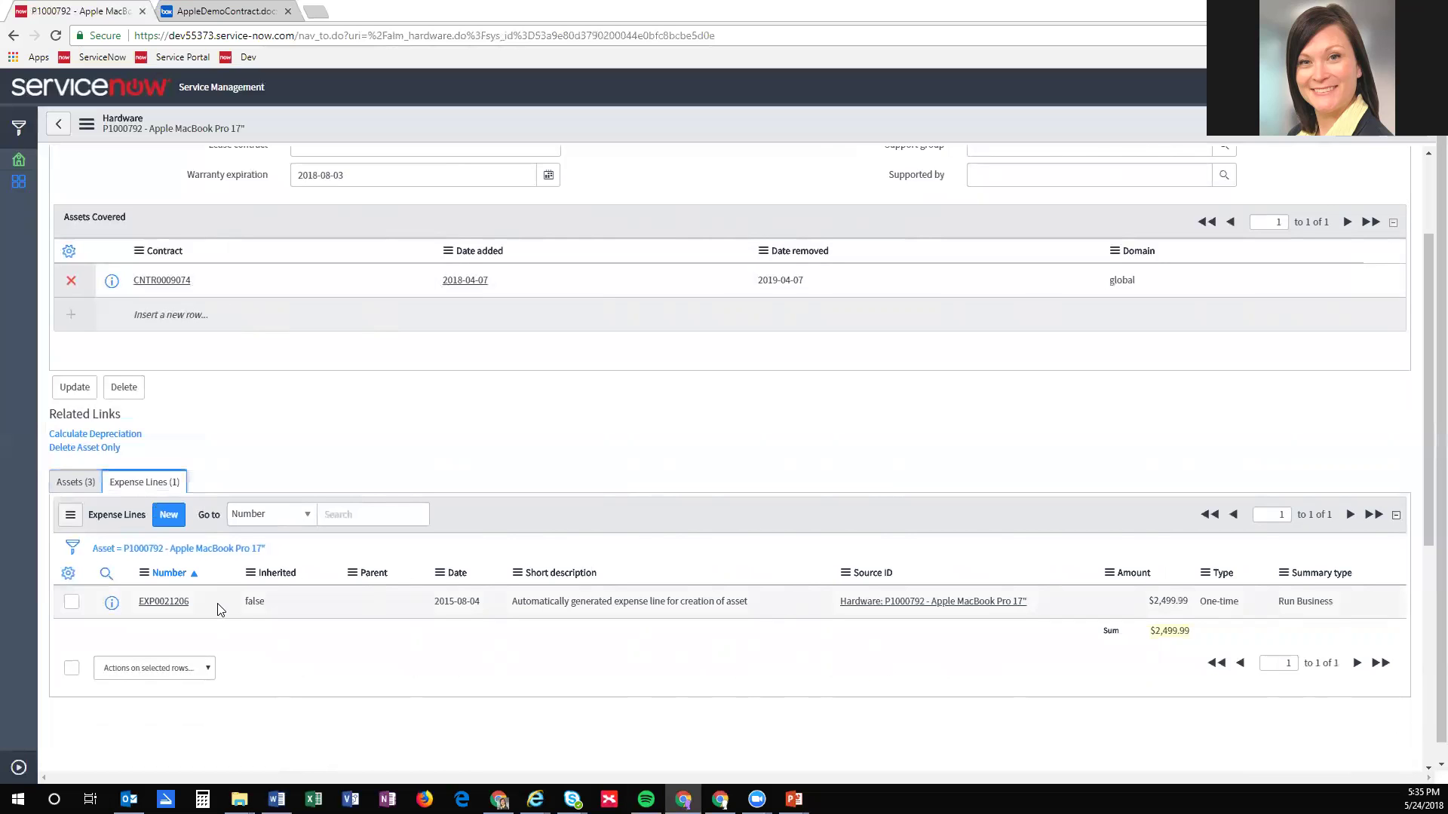
scroll(219, 609, "up", 2)
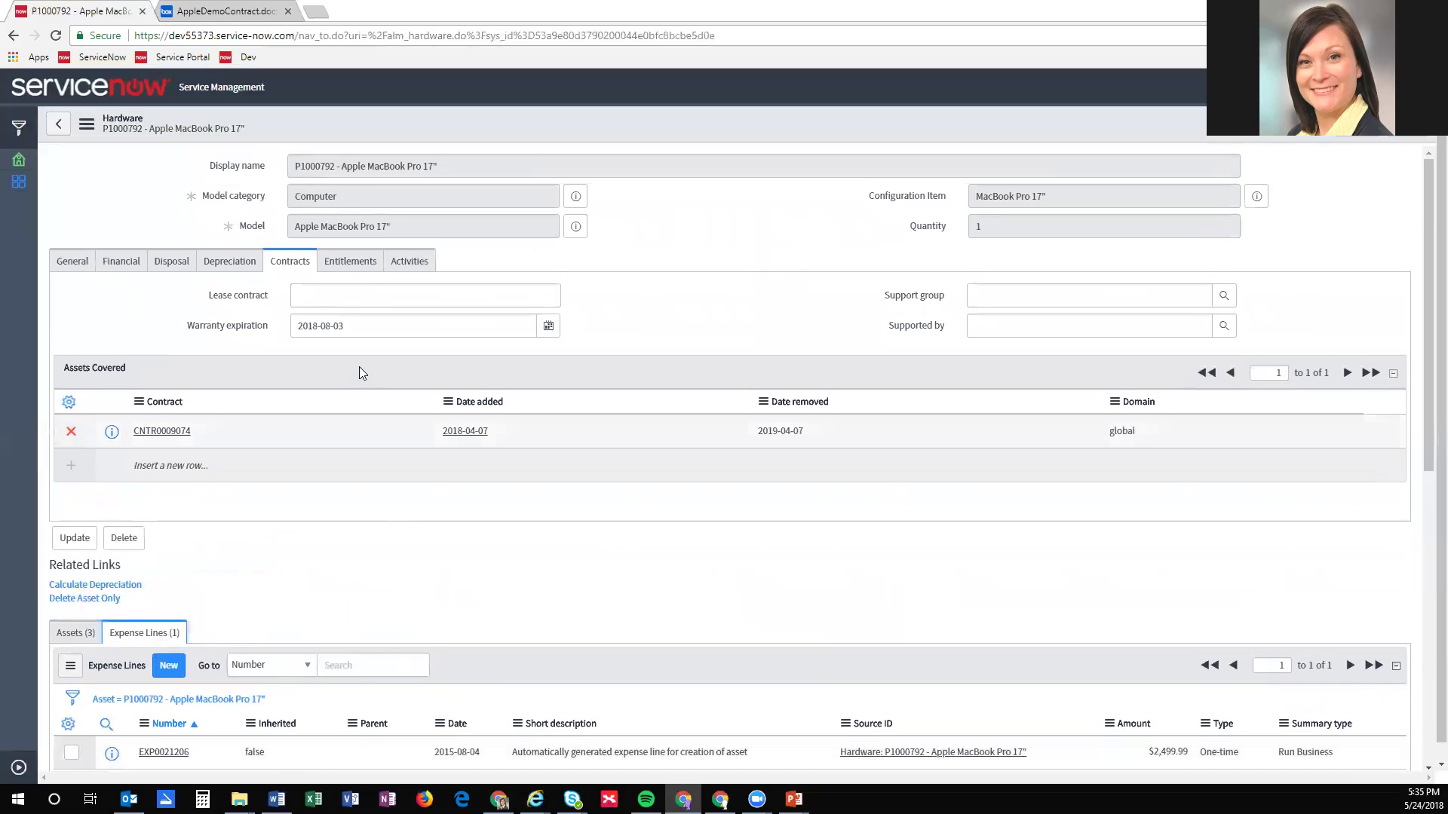
Step: Review the MacBook Pro's hardware entitlements and open the SW000016 Adobe Systems Creative Suite software license record
left_click(350, 261)
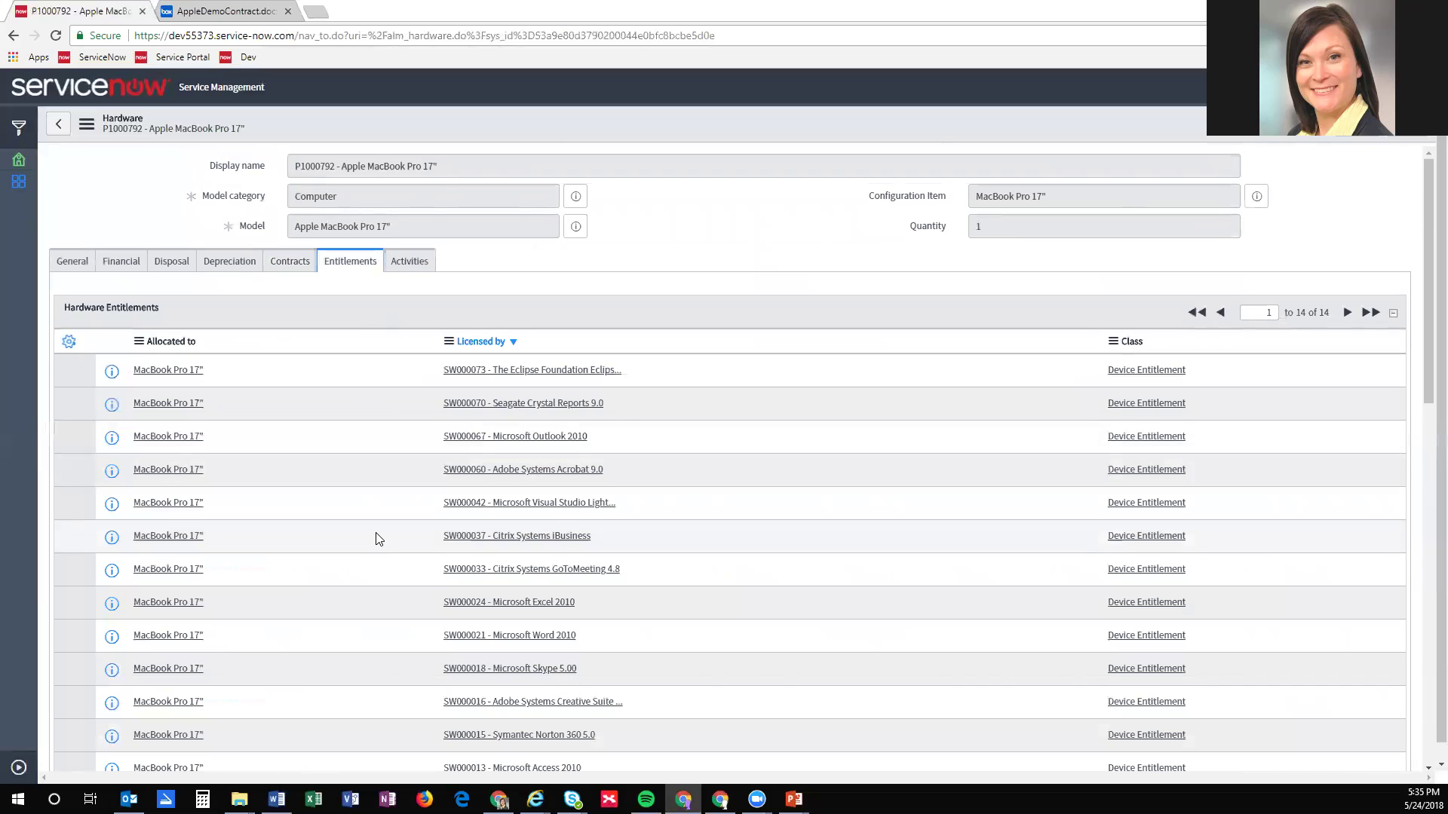
scroll(381, 543, "down", 2)
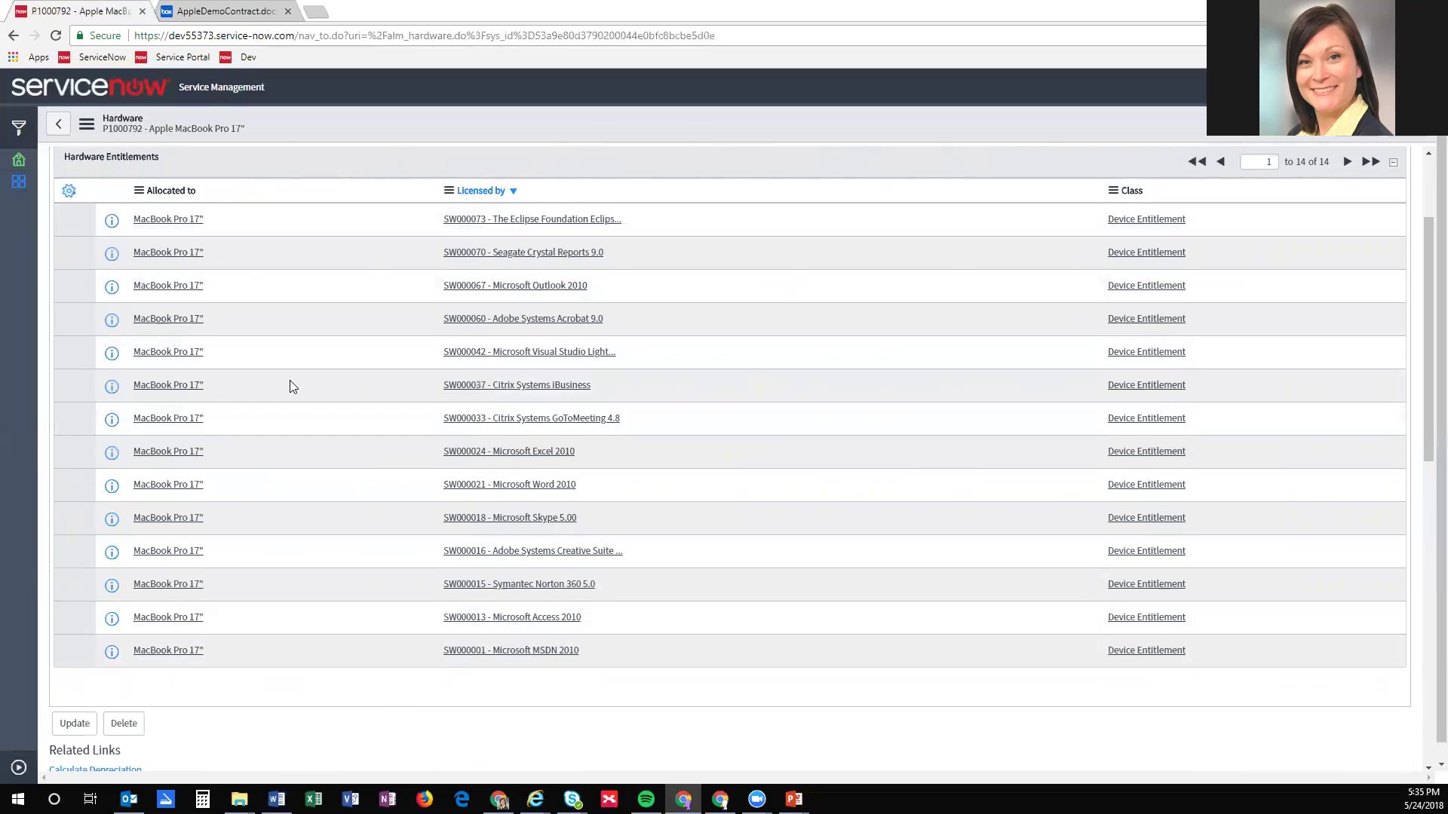
left_click(588, 553)
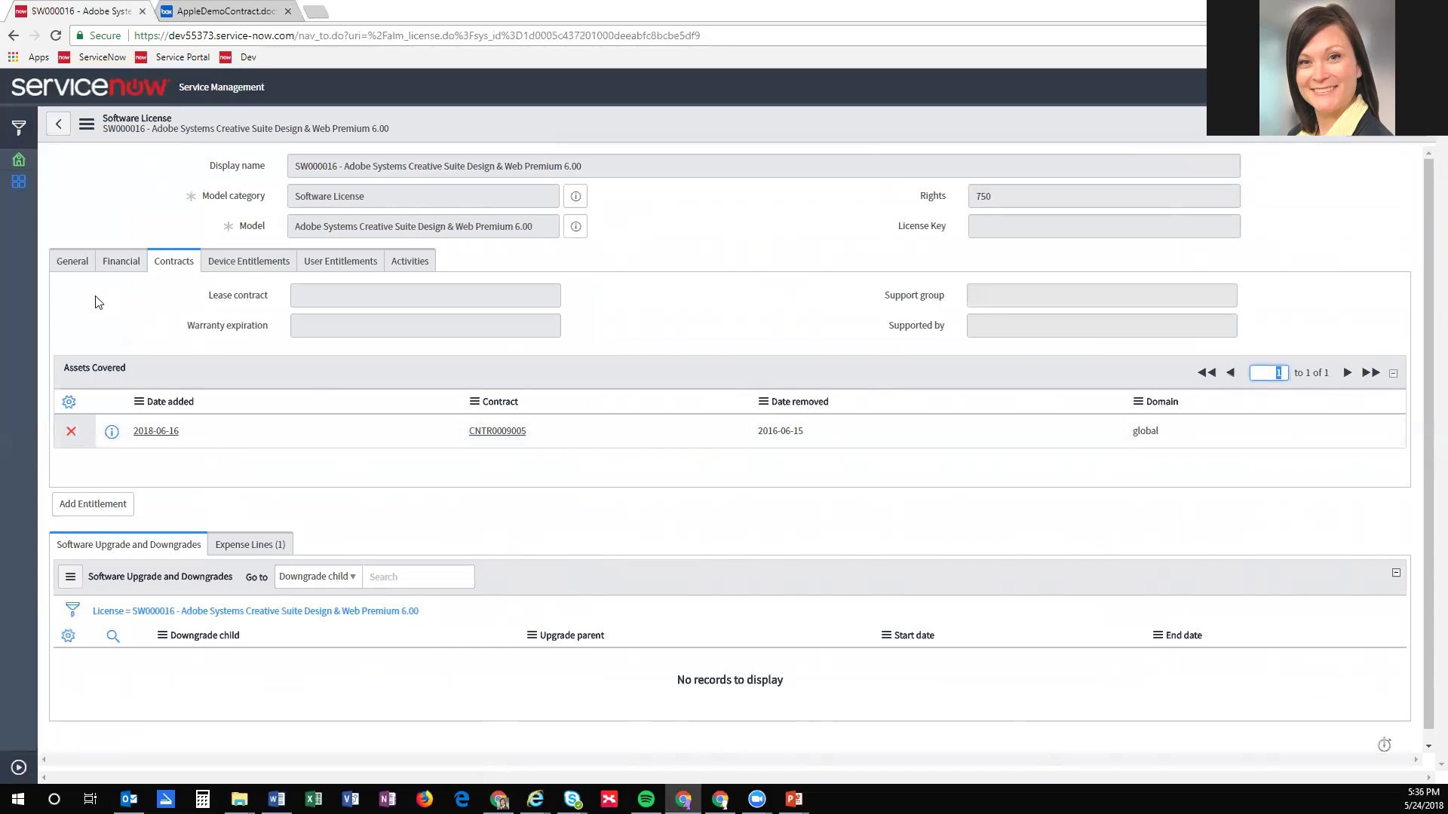
Step: Review the Adobe Creative Suite license's General, Financial and Contracts details
left_click(72, 264)
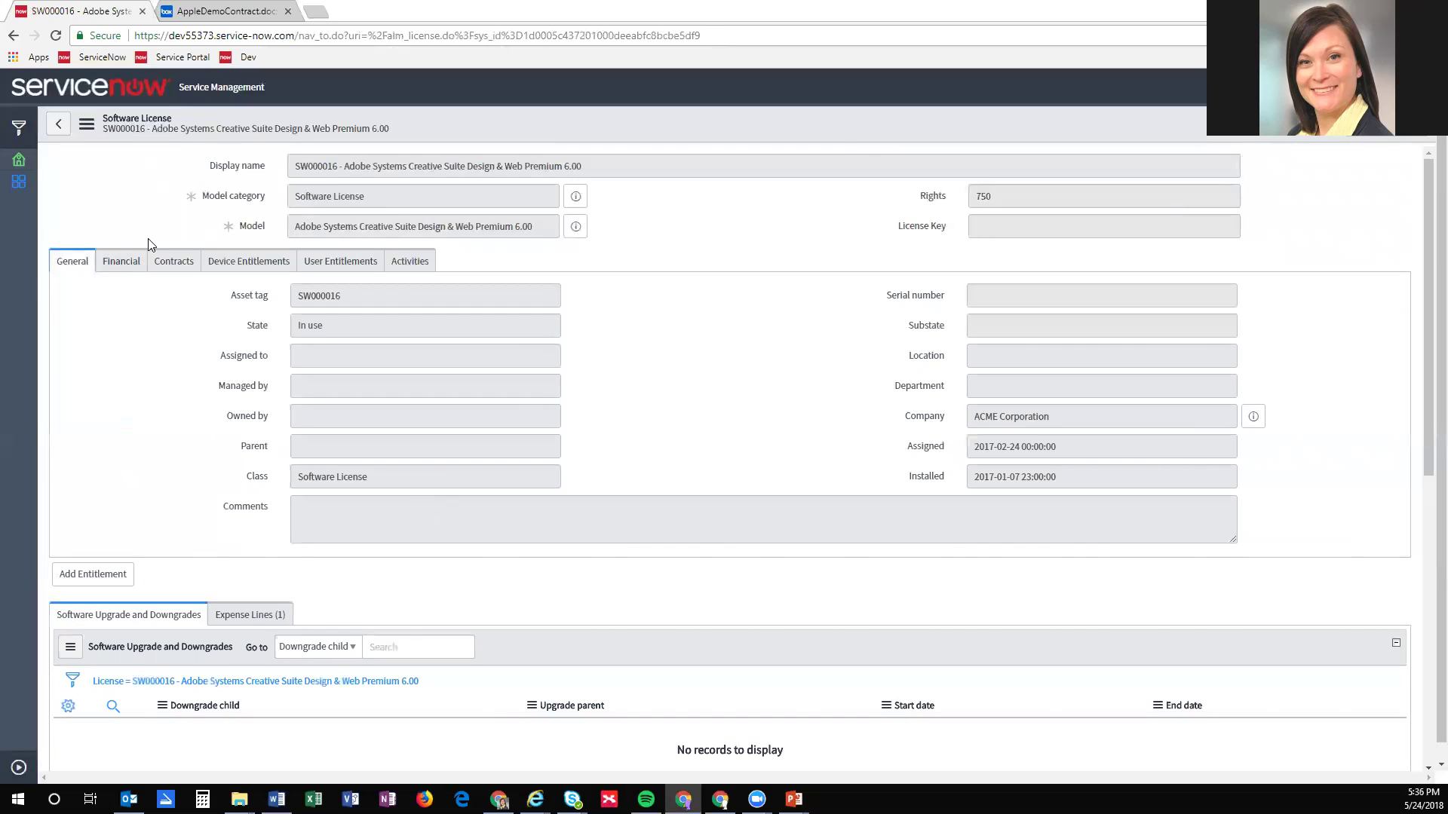
left_click(113, 270)
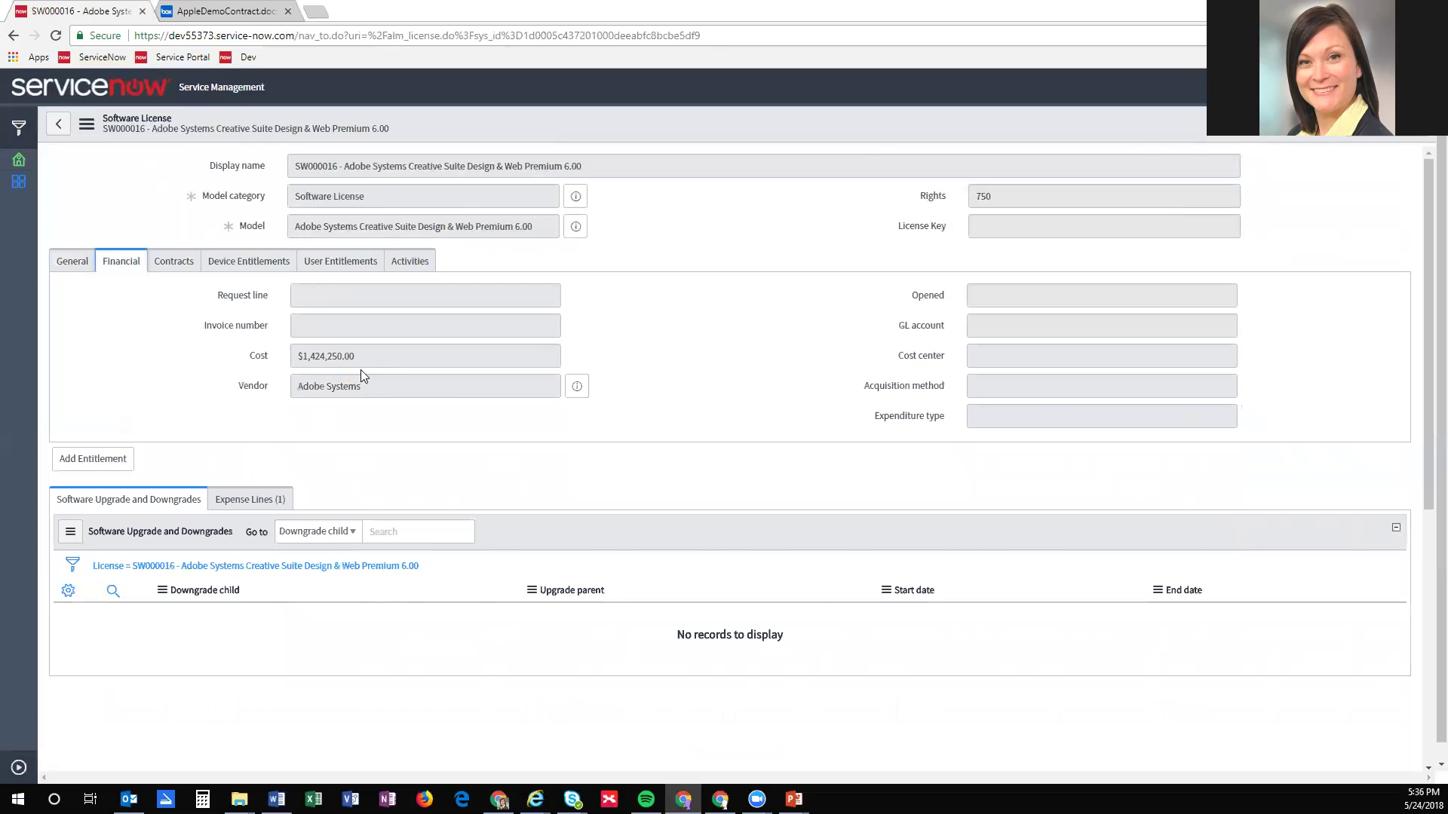
left_click(176, 264)
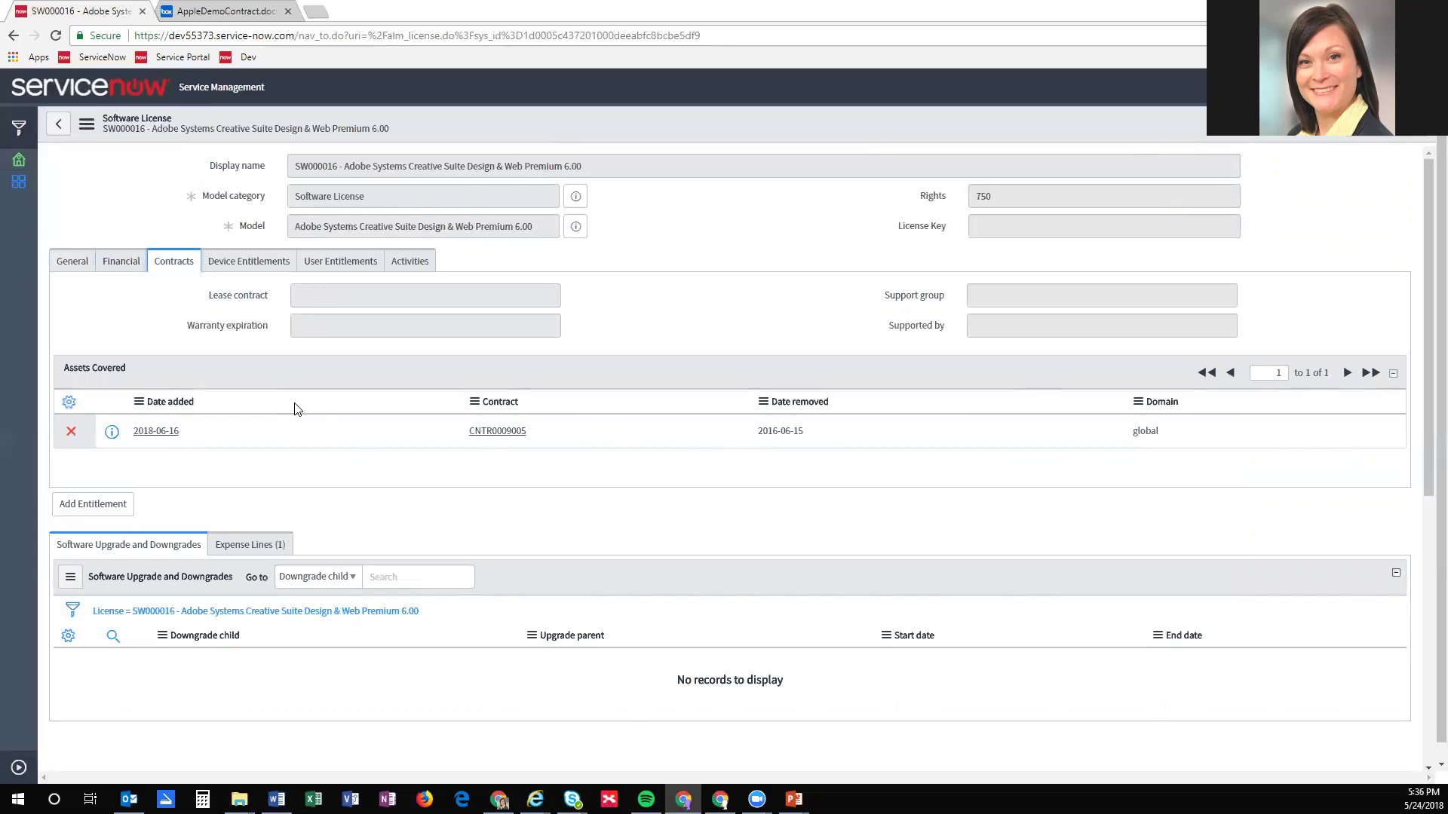